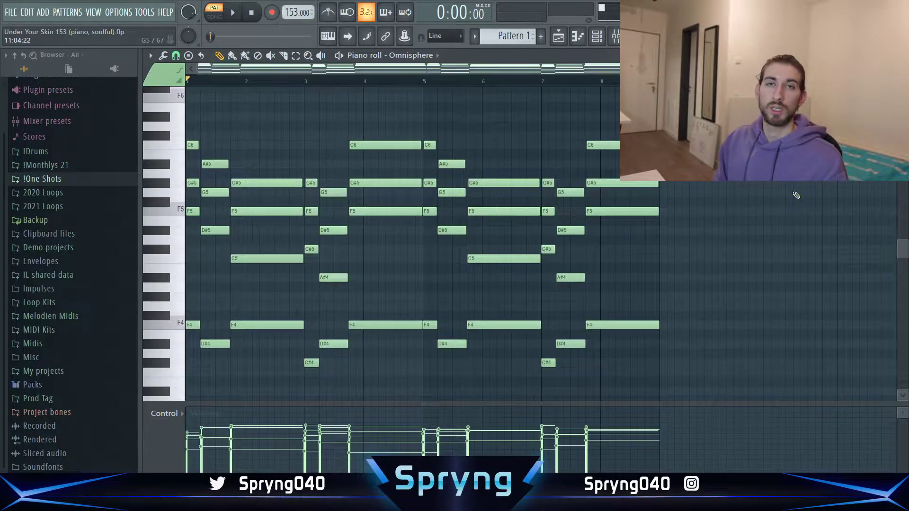
Step: Play back the Omnisphere and vocal melody layers and examine the first Omnisphere mixer track's effects
{"action": "key", "text": "space"}
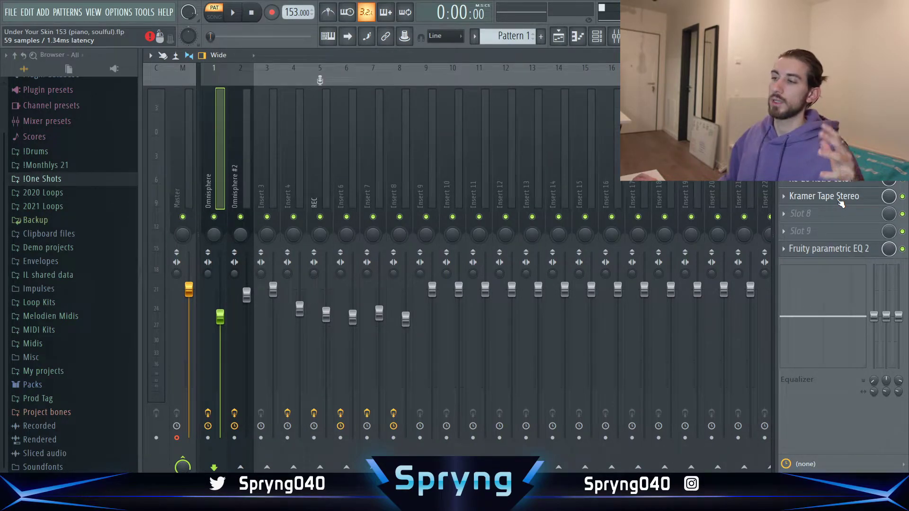
{"action": "left_click", "coordinate": [821, 243]}
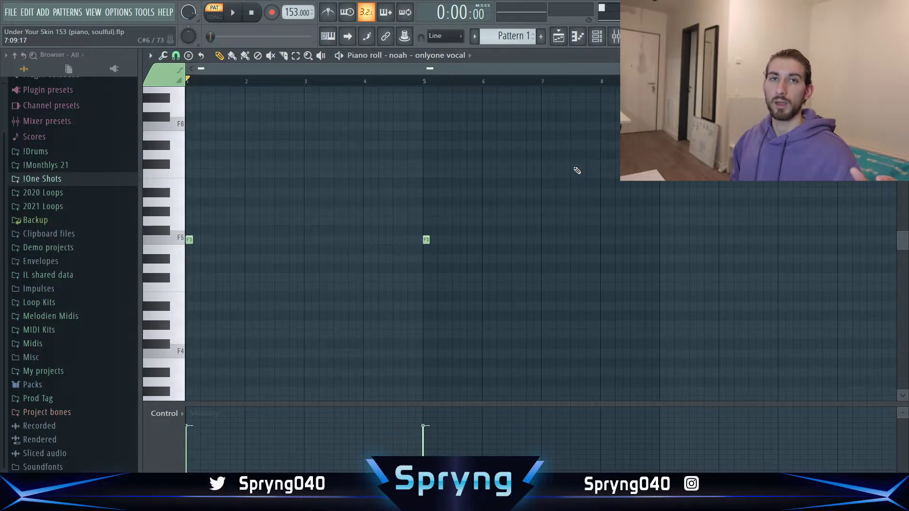
{"action": "key", "text": "space"}
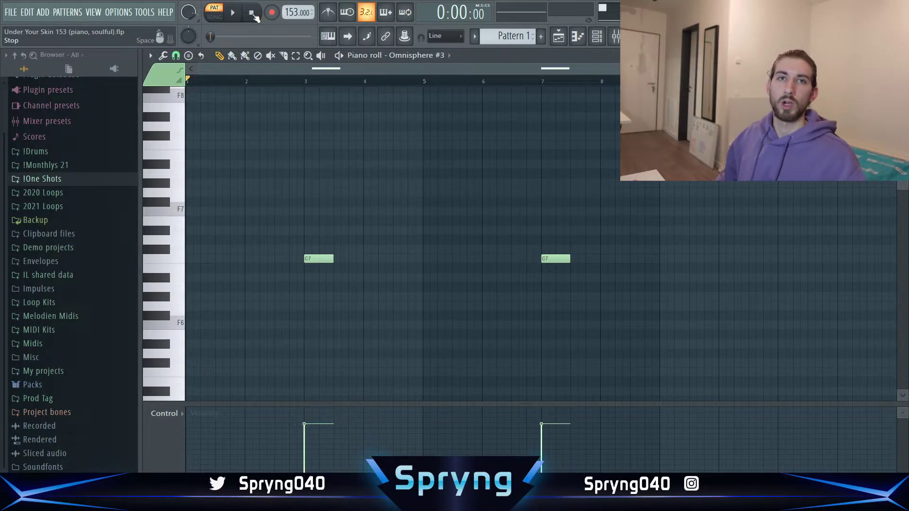
{"action": "key", "text": "space"}
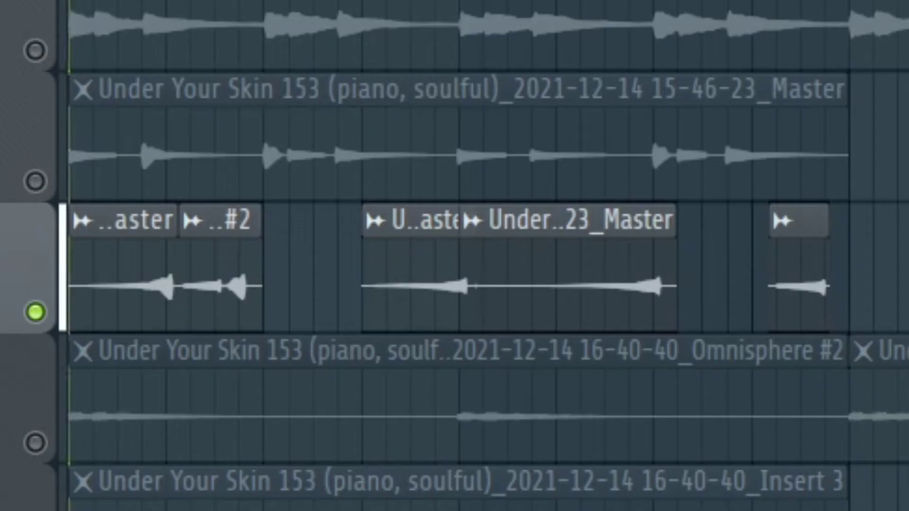
{"action": "key", "text": "space"}
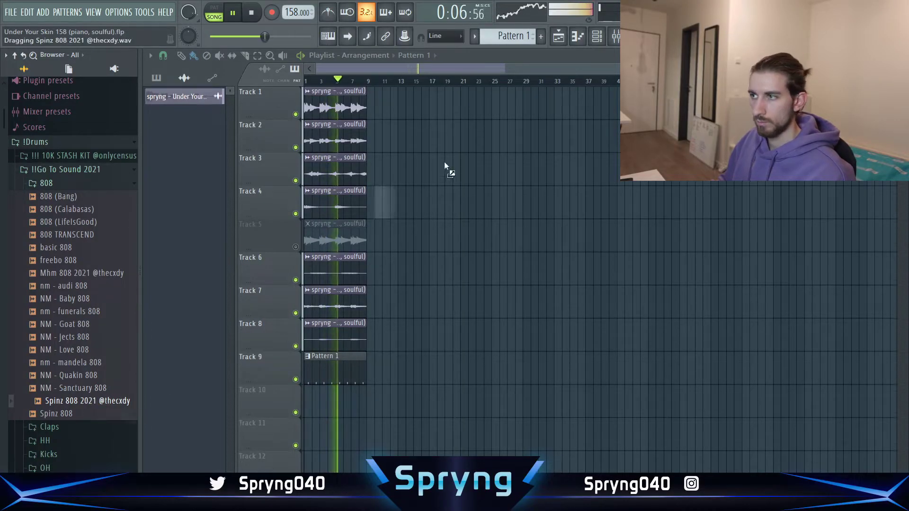
{"action": "left_click_drag", "start_coordinate": [596, 53], "coordinate": [373, 144]}
{"action": "right_click", "coordinate": [399, 141]}
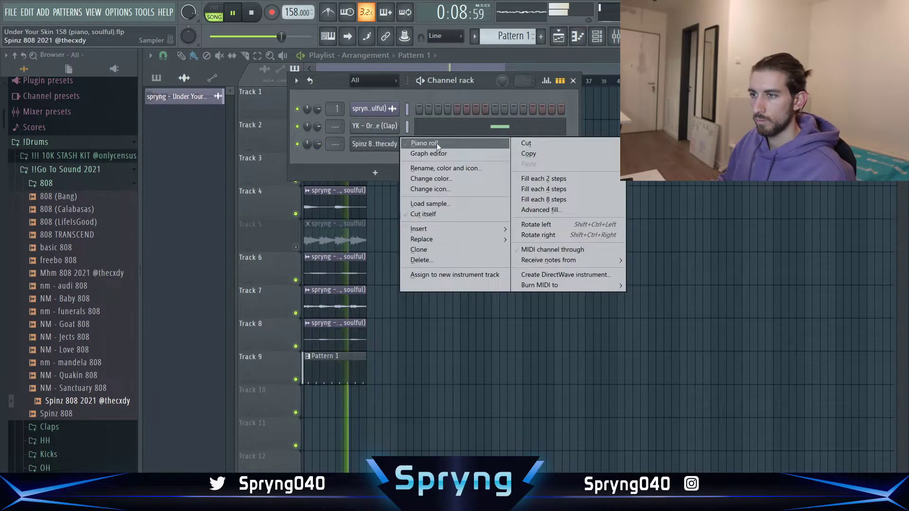
{"action": "left_click", "coordinate": [432, 144]}
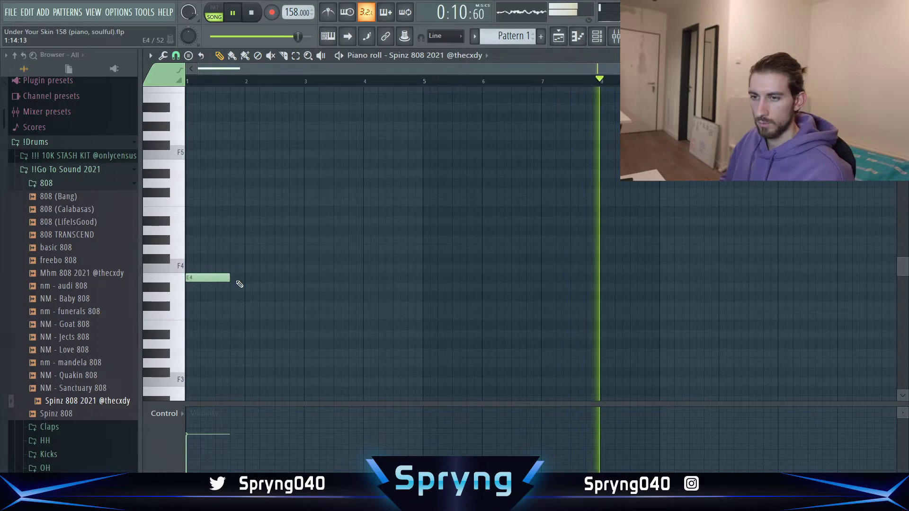
Step: Build the 808's opening phrase with consecutive E6, D6 and E6 notes running from bar 1 into bar 2
{"action": "key", "text": "ctrl+Up"}
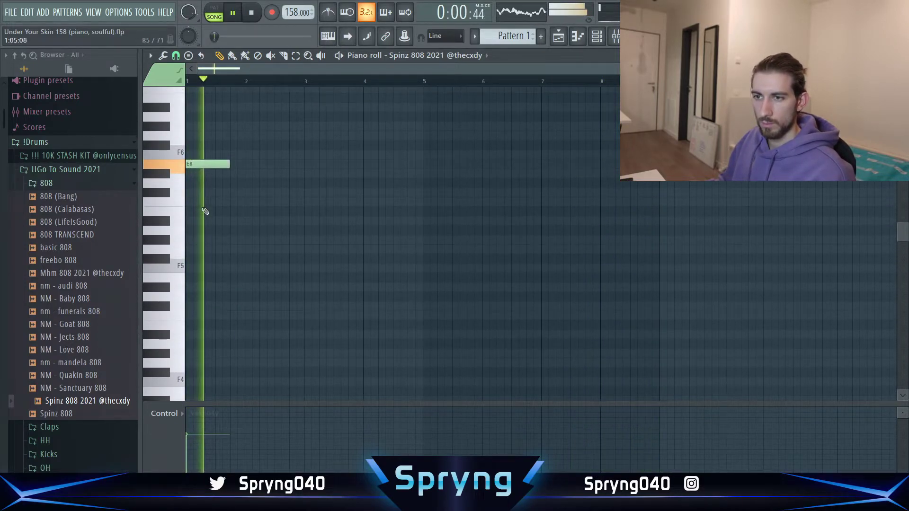
{"action": "key", "text": "space"}
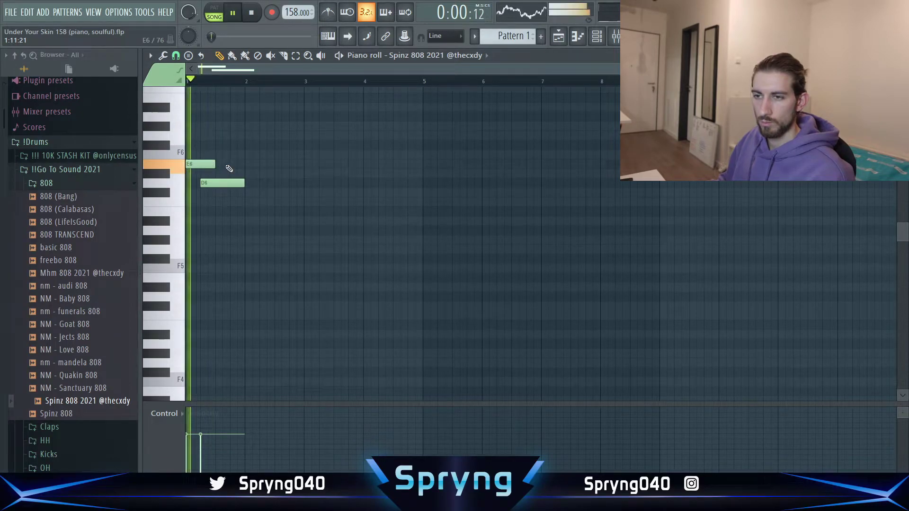
{"action": "left_click", "coordinate": [231, 164]}
{"action": "left_click_drag", "start_coordinate": [243, 184], "coordinate": [229, 184]}
{"action": "key", "text": "space"}
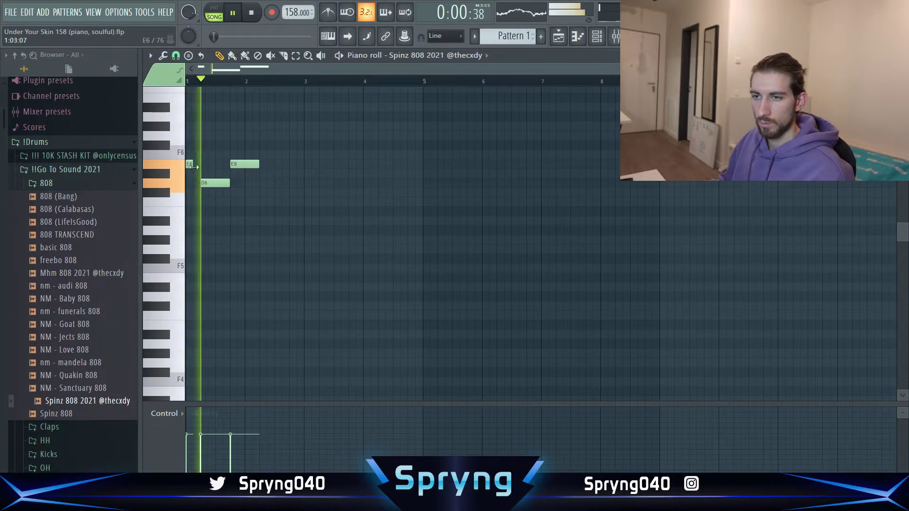
{"action": "key", "text": "space"}
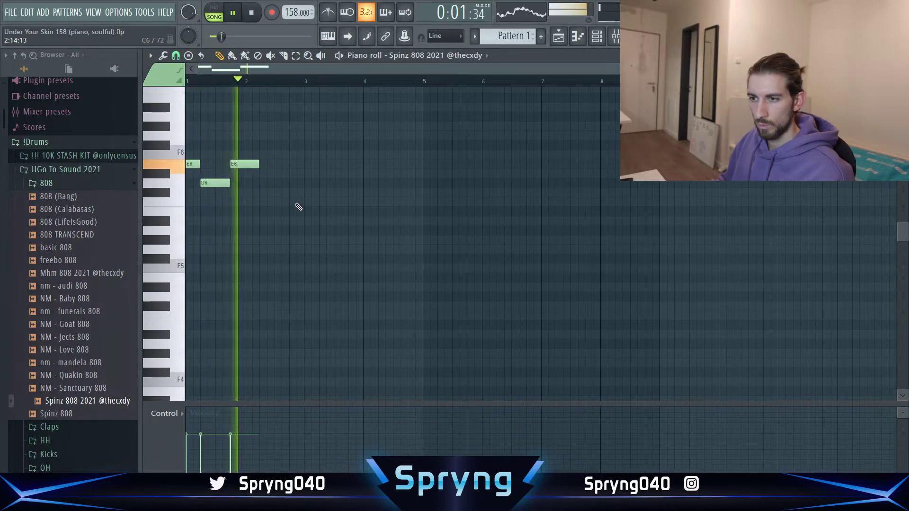
Step: Add C6, D6 and E6 notes to the 808 in bar 3, extending the D6 up to the start of the E6
{"action": "left_click", "coordinate": [309, 202]}
{"action": "left_click", "coordinate": [324, 184]}
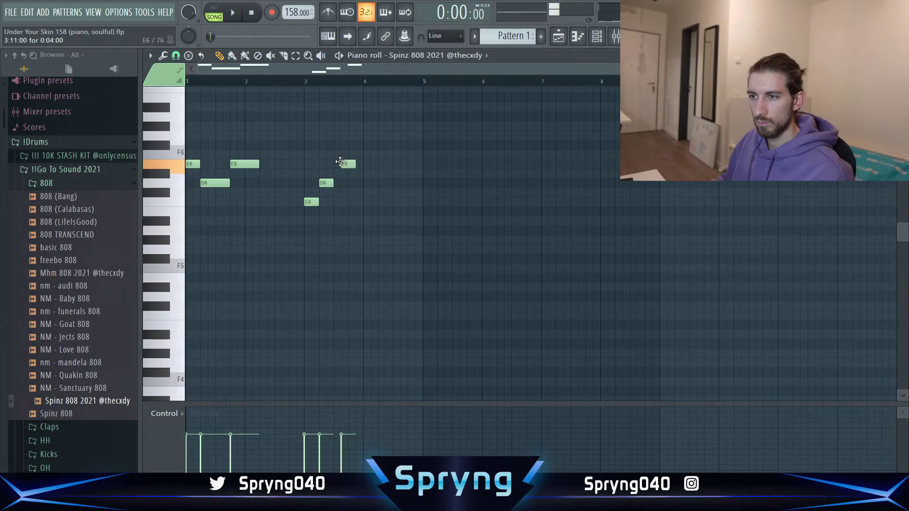
{"action": "left_click_drag", "start_coordinate": [337, 165], "coordinate": [347, 185]}
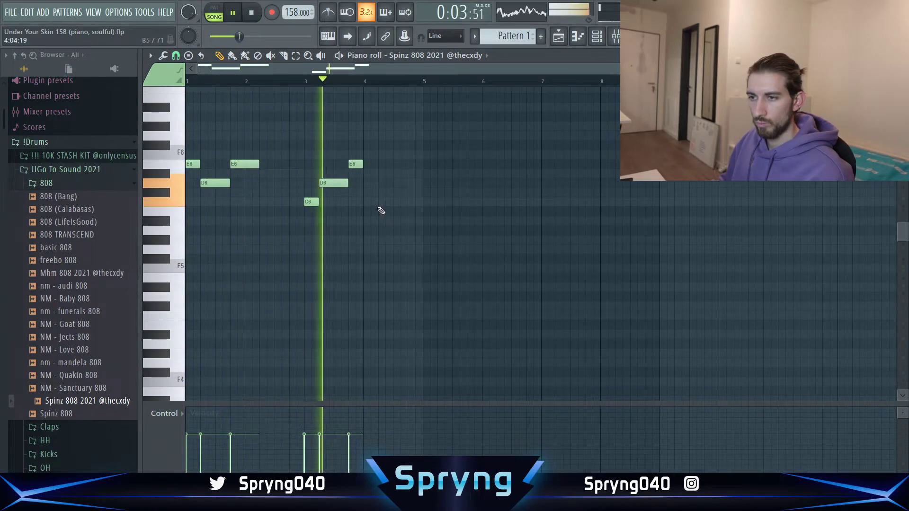
{"action": "left_click", "coordinate": [599, 41]}
{"action": "left_click", "coordinate": [599, 42]}
{"action": "key", "text": "space"}
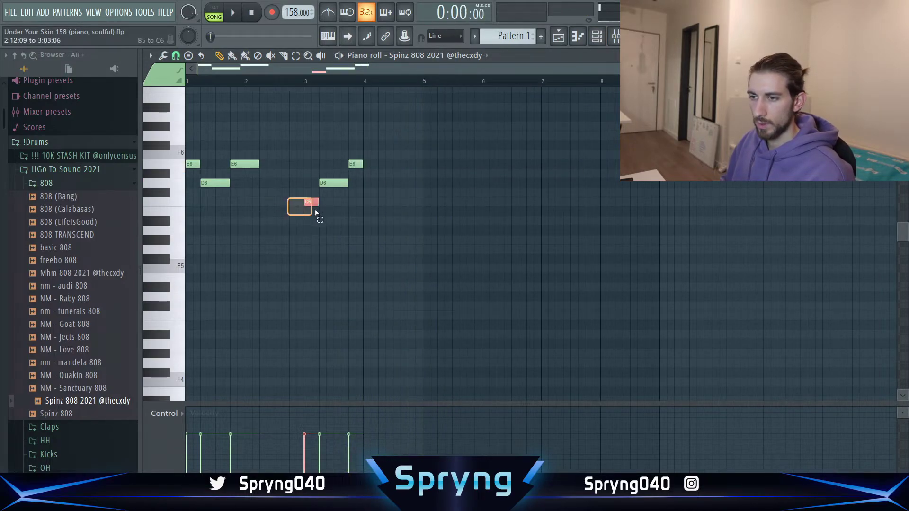
Step: Raise the 808's bar 3 C note by an octave to C7 and set all 808 note velocities to maximum
{"action": "left_click_drag", "start_coordinate": [480, 213], "coordinate": [189, 158]}
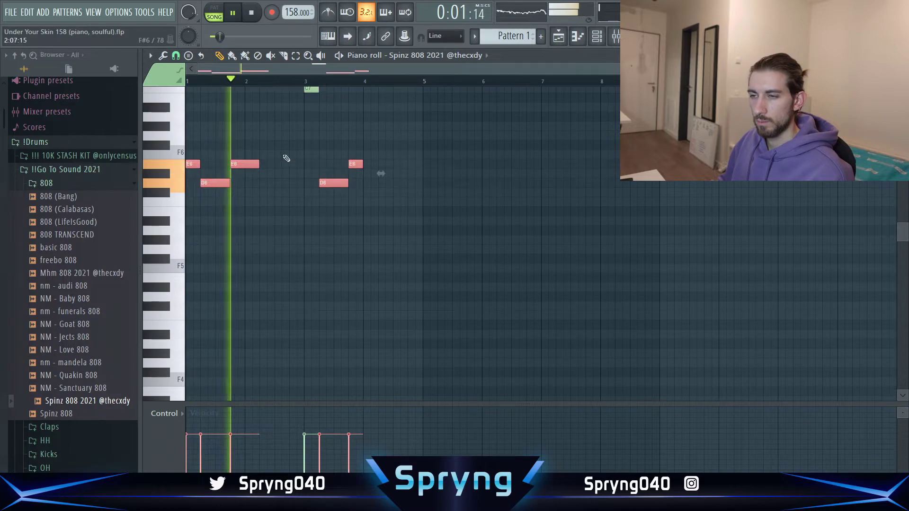
{"action": "scroll", "coordinate": [363, 142], "scroll_direction": "up", "scroll_amount": 1}
{"action": "key", "text": "ctrl+d"}
{"action": "scroll", "coordinate": [359, 173], "scroll_direction": "up", "scroll_amount": 2}
{"action": "left_click", "coordinate": [292, 145], "text": "ctrl"}
{"action": "scroll", "coordinate": [293, 144], "scroll_direction": "up", "scroll_amount": 3}
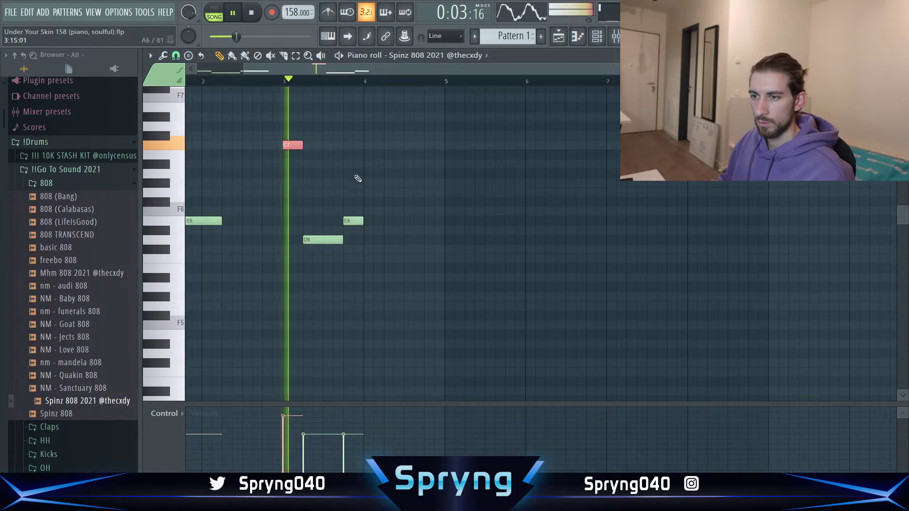
{"action": "left_click_drag", "start_coordinate": [412, 262], "coordinate": [2, 171]}
{"action": "scroll", "coordinate": [302, 219], "scroll_direction": "up", "scroll_amount": 3}
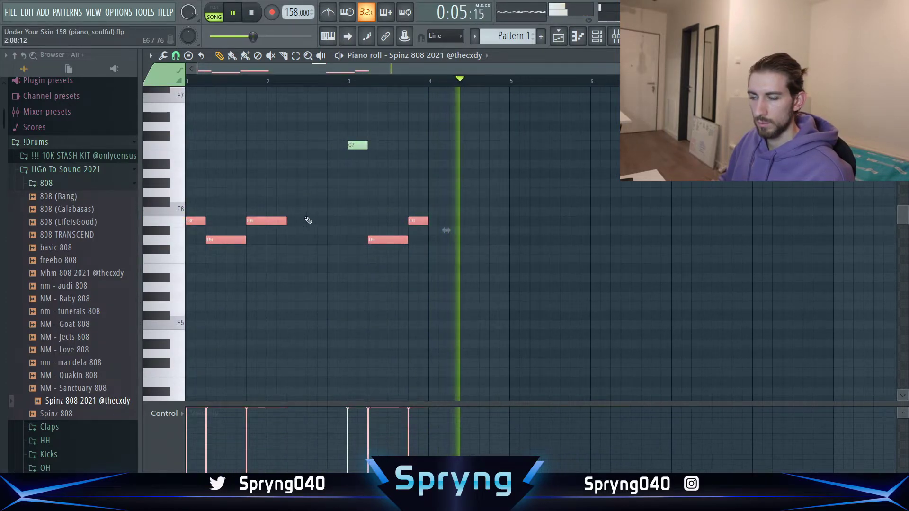
{"action": "key", "text": "ctrl+d"}
Step: Check the 808's channel volume and the mixer tracks during playback, and return to the playlist
{"action": "left_click", "coordinate": [596, 37]}
{"action": "left_click", "coordinate": [597, 37]}
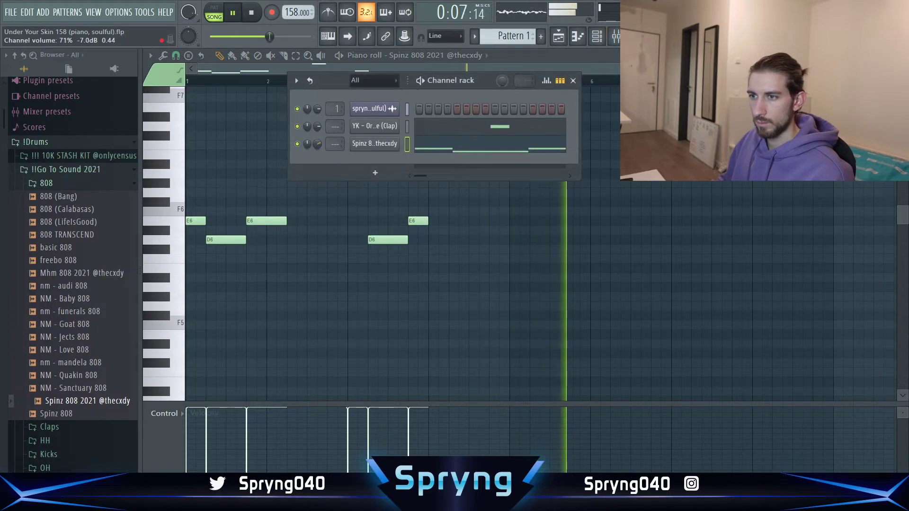
{"action": "key", "text": "F9"}
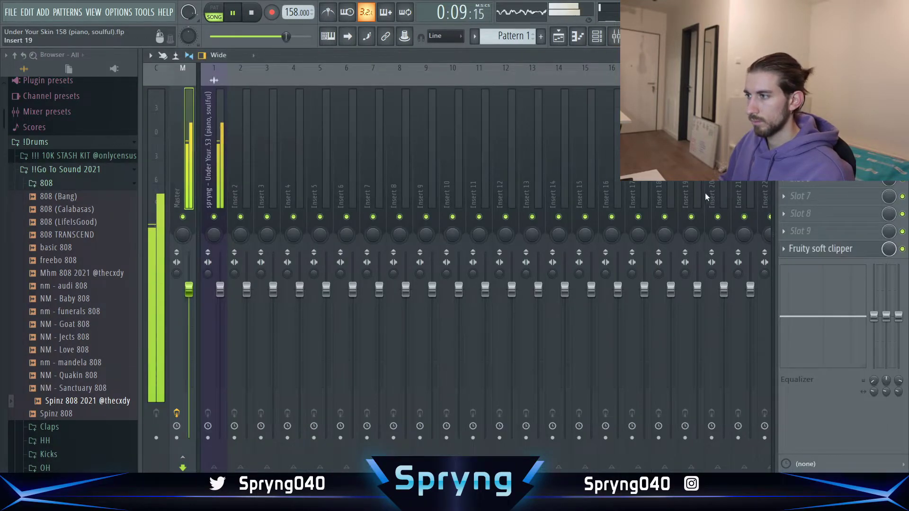
{"action": "left_click", "coordinate": [226, 231]}
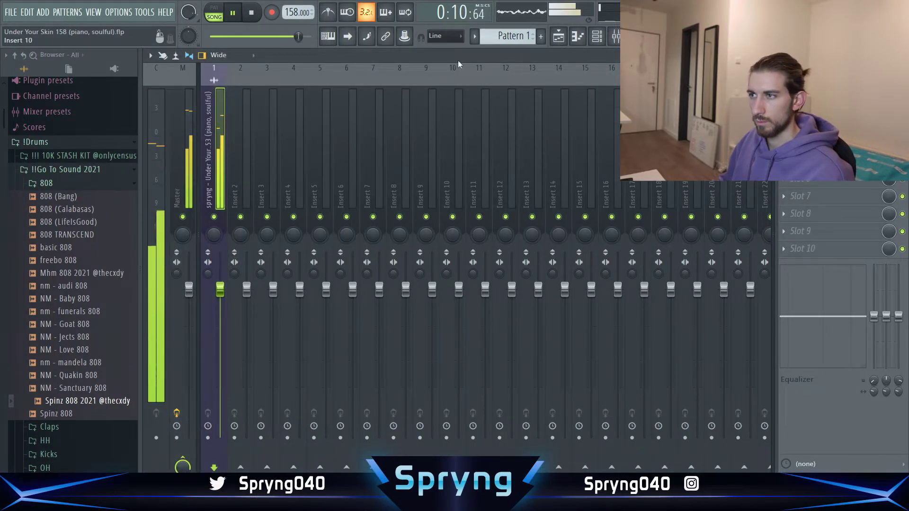
{"action": "left_click", "coordinate": [598, 37]}
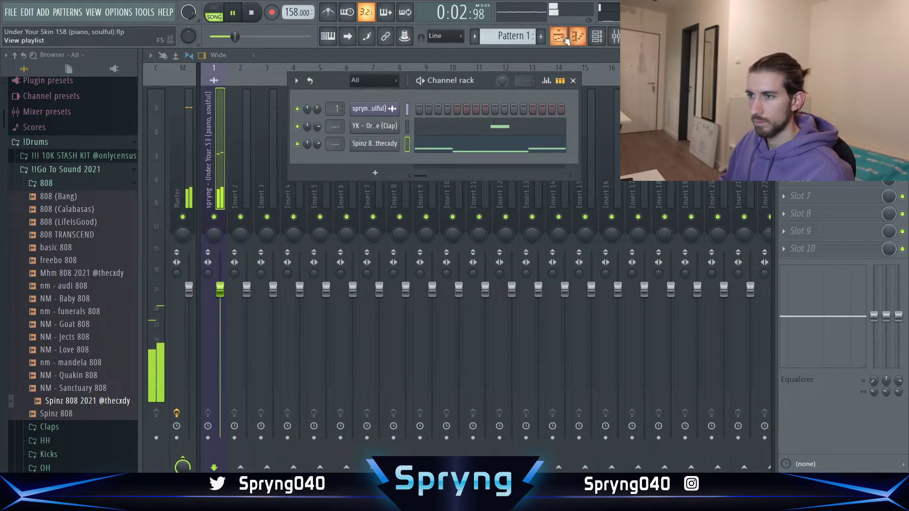
{"action": "left_click", "coordinate": [561, 38]}
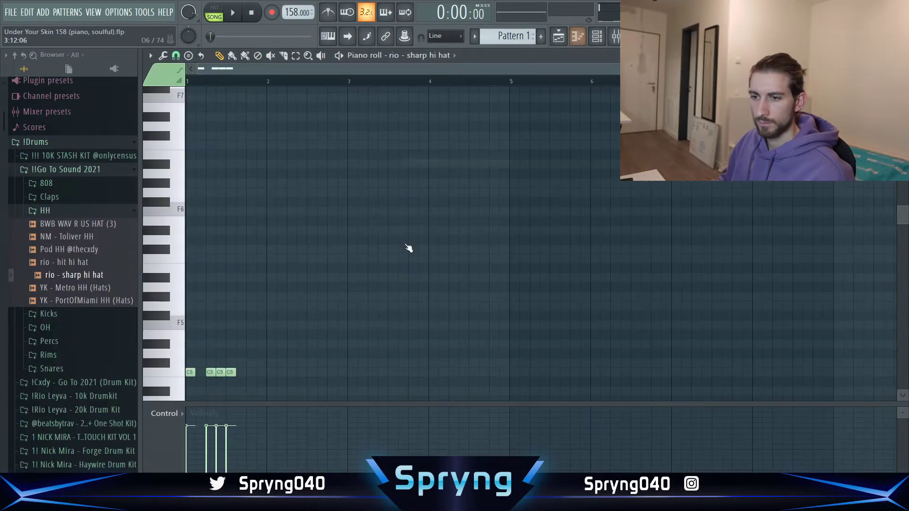
{"action": "scroll", "coordinate": [331, 251], "scroll_direction": "down", "scroll_amount": 3}
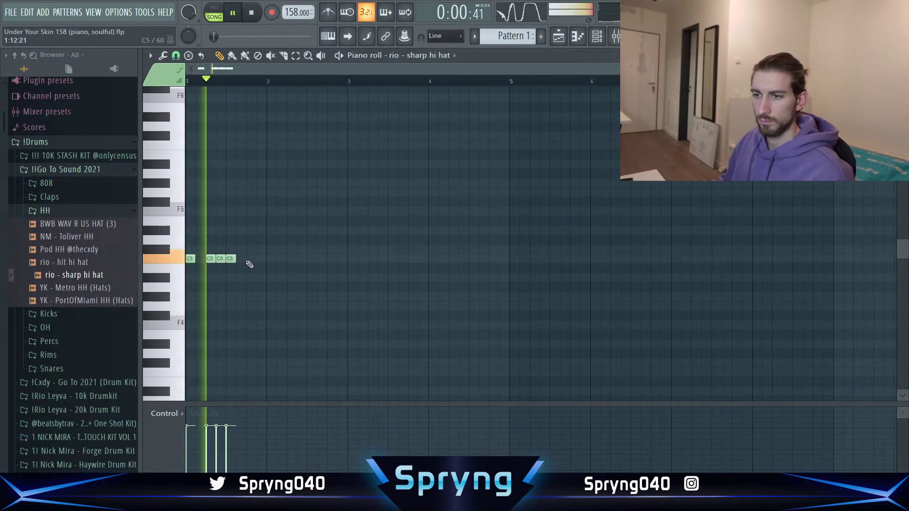
Step: Add a C5 note on the last beat of bar 1 in the rio - sharp hi hat pattern and play it back
{"action": "left_click_drag", "start_coordinate": [285, 258], "coordinate": [255, 258]}
{"action": "left_click_drag", "start_coordinate": [260, 275], "coordinate": [231, 239], "text": "ctrl"}
{"action": "scroll", "coordinate": [297, 259], "scroll_direction": "down", "scroll_amount": 2, "text": "alt"}
{"action": "scroll", "coordinate": [293, 259], "scroll_direction": "up", "scroll_amount": 4, "text": "alt"}
{"action": "scroll", "coordinate": [296, 262], "scroll_direction": "down", "scroll_amount": 3, "text": "alt"}
{"action": "left_click", "coordinate": [334, 268], "text": "ctrl"}
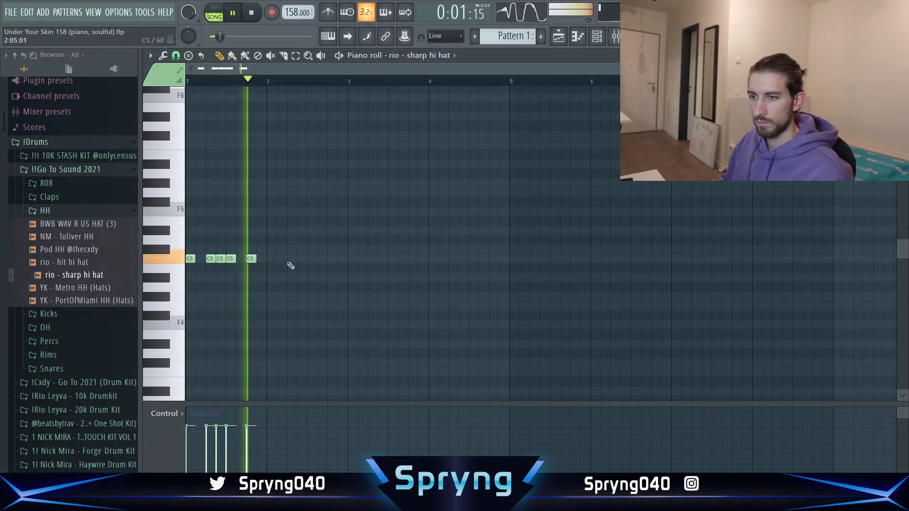
{"action": "key", "text": "space"}
{"action": "key", "text": "space"}
Step: Extend the hi-hat pattern into bar 2 on C5, shortening the first note to one step and adding notes at steps 3, 5 and 7
{"action": "scroll", "coordinate": [218, 262], "scroll_direction": "up", "scroll_amount": 3}
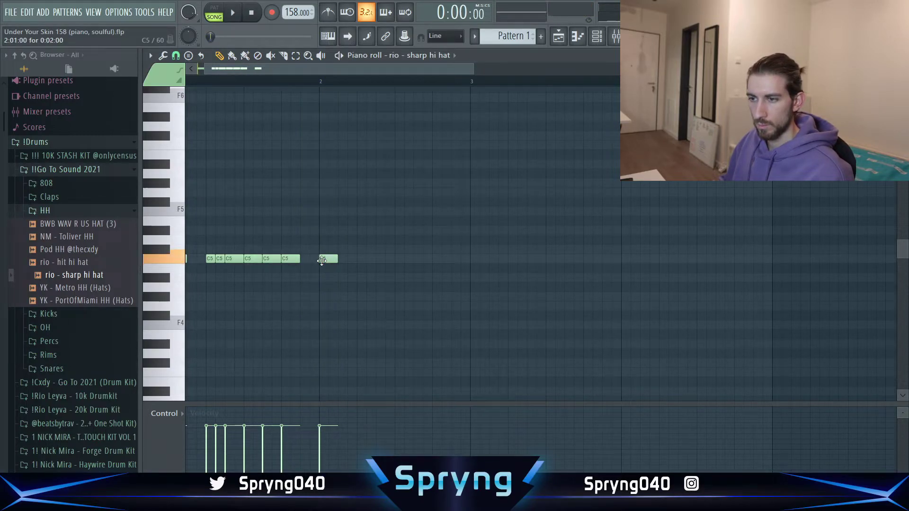
{"action": "left_click", "coordinate": [365, 258]}
{"action": "key", "text": "space"}
{"action": "left_click_drag", "start_coordinate": [337, 259], "coordinate": [328, 259]}
{"action": "left_click", "coordinate": [332, 259]}
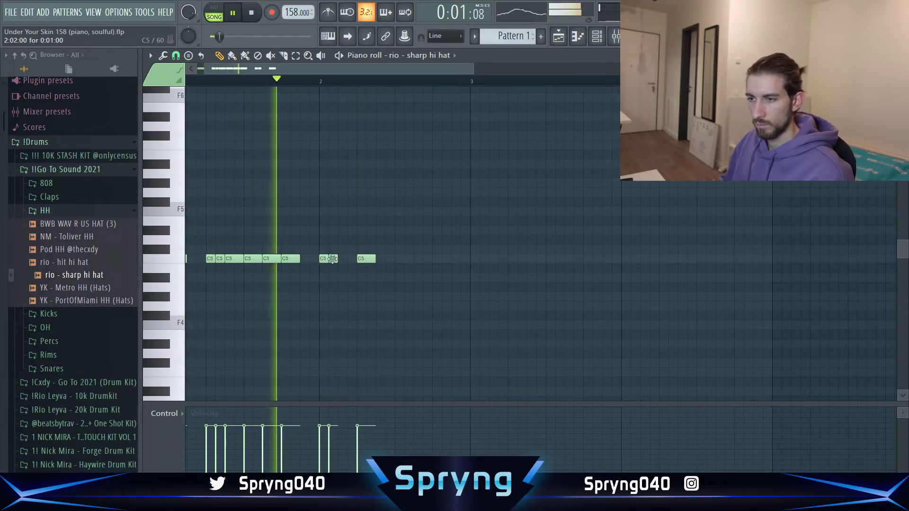
{"action": "left_click", "coordinate": [341, 259]}
{"action": "key", "text": "space"}
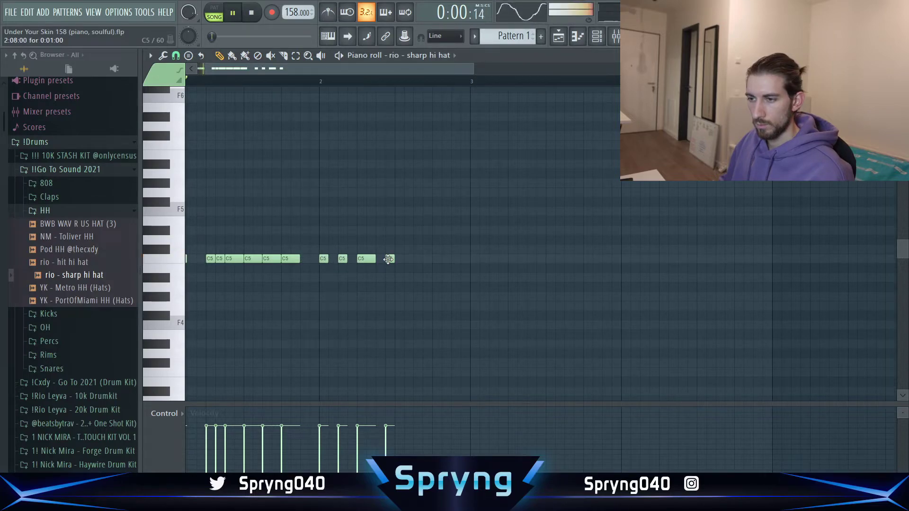
{"action": "left_click", "coordinate": [412, 259]}
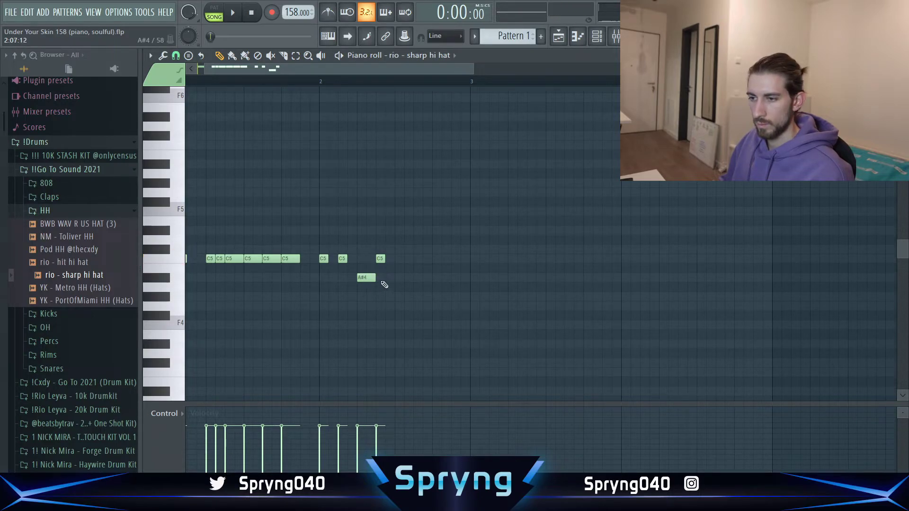
Step: Chop the A#4 hi-hat note in bar 2 into a fast roll and move the roll up to C5
{"action": "key", "text": "alt+u"}
{"action": "left_click", "coordinate": [515, 320]}
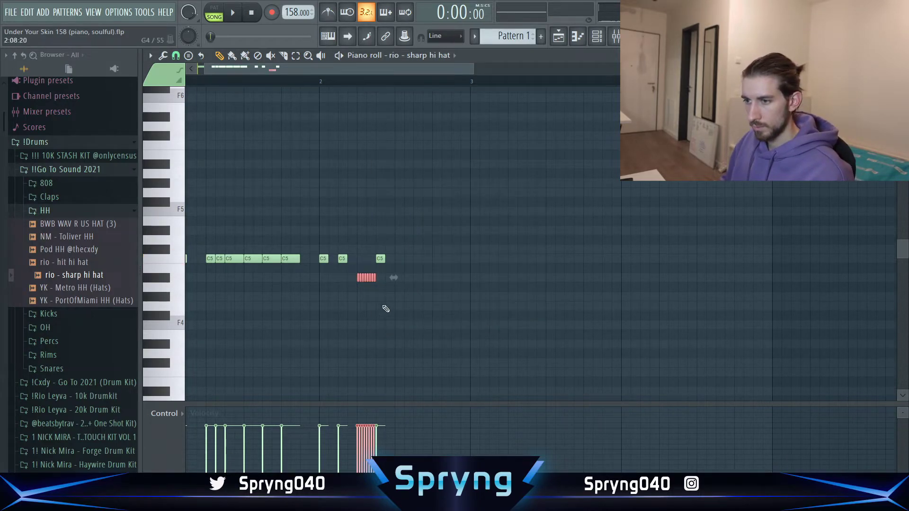
{"action": "key", "text": "space"}
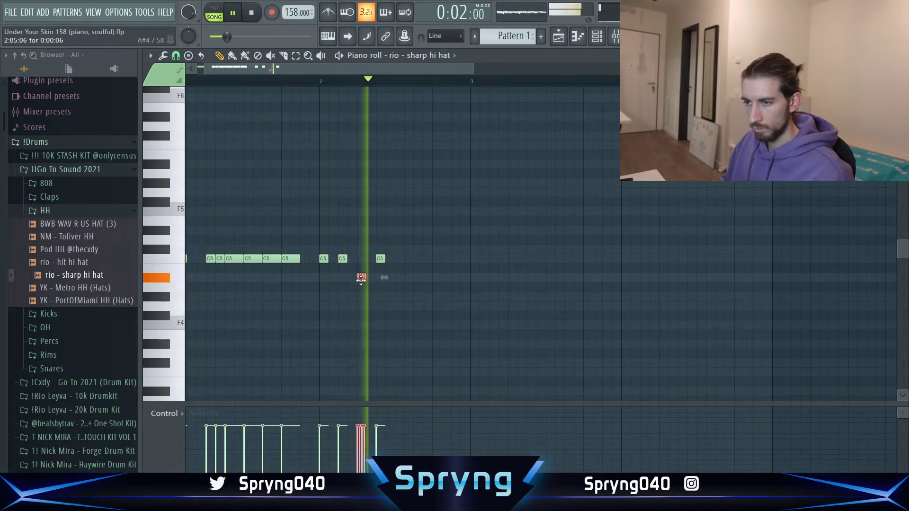
{"action": "left_click_drag", "start_coordinate": [361, 278], "coordinate": [361, 258]}
{"action": "key", "text": "ctrl+d"}
{"action": "key", "text": "space"}
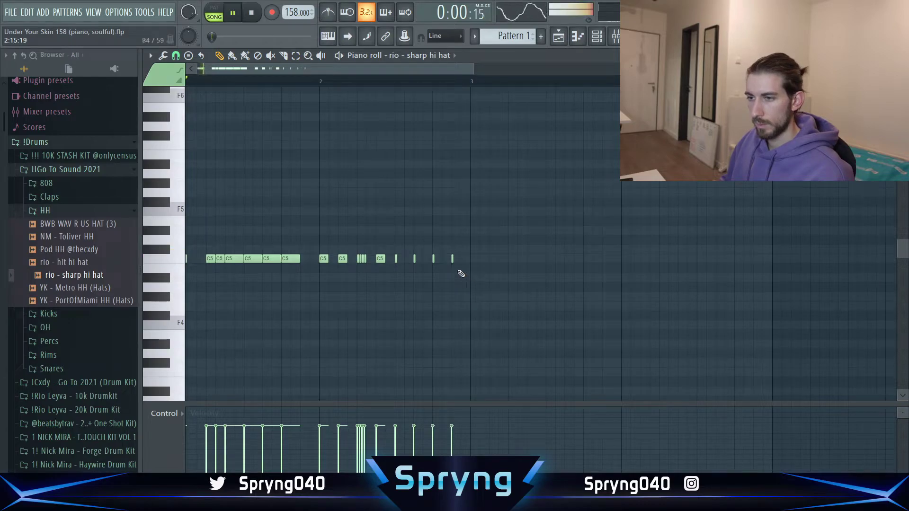
Step: Delete the last short hi-hat note at step 15 of bar 2 and play the pattern
{"action": "scroll", "coordinate": [472, 240], "scroll_direction": "down", "scroll_amount": 2}
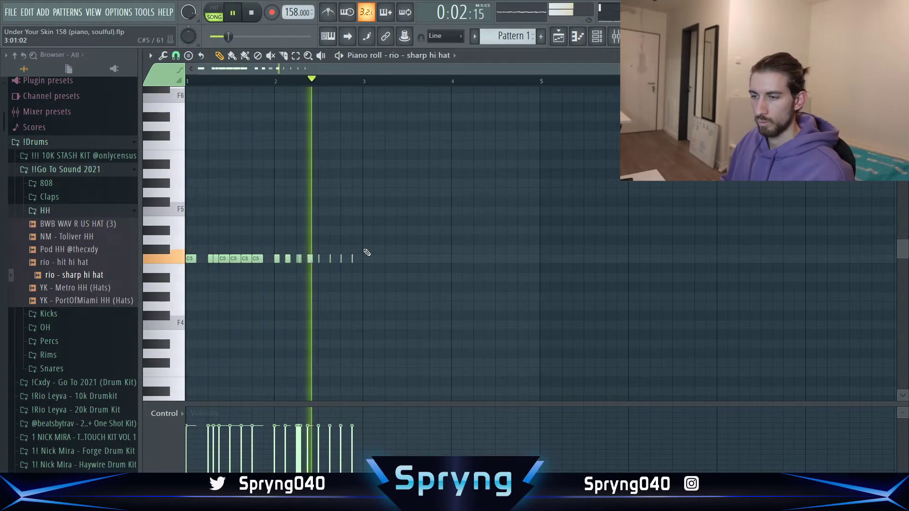
{"action": "key", "text": "space"}
{"action": "scroll", "coordinate": [360, 261], "scroll_direction": "up", "scroll_amount": 3, "text": "ctrl"}
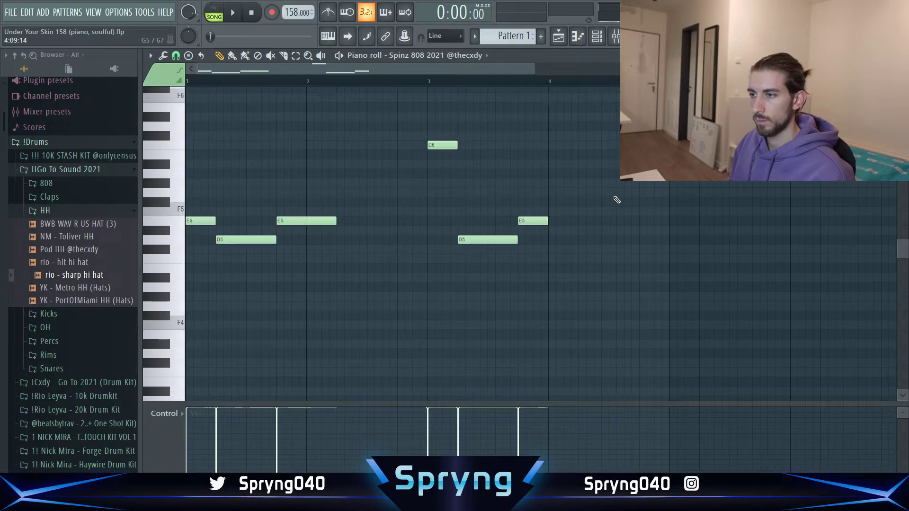
{"action": "scroll", "coordinate": [615, 196], "scroll_direction": "up", "scroll_amount": 4}
{"action": "key", "text": "space"}
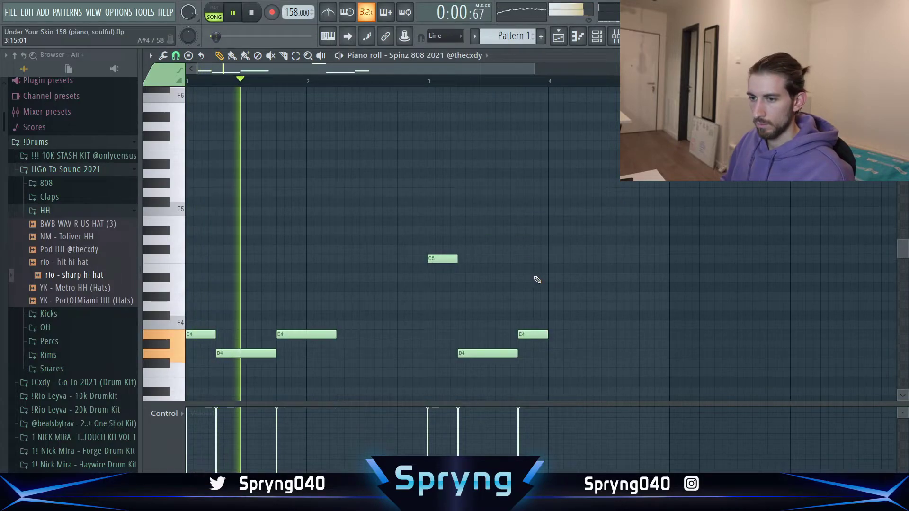
Step: Raise the 808's E4 and D4 notes by one octave, leaving out the C5 note in bar 3
{"action": "scroll", "coordinate": [672, 366], "scroll_direction": "up", "scroll_amount": 2}
{"action": "left_click_drag", "start_coordinate": [562, 340], "coordinate": [136, 260]}
{"action": "key", "text": "ctrl+Up"}
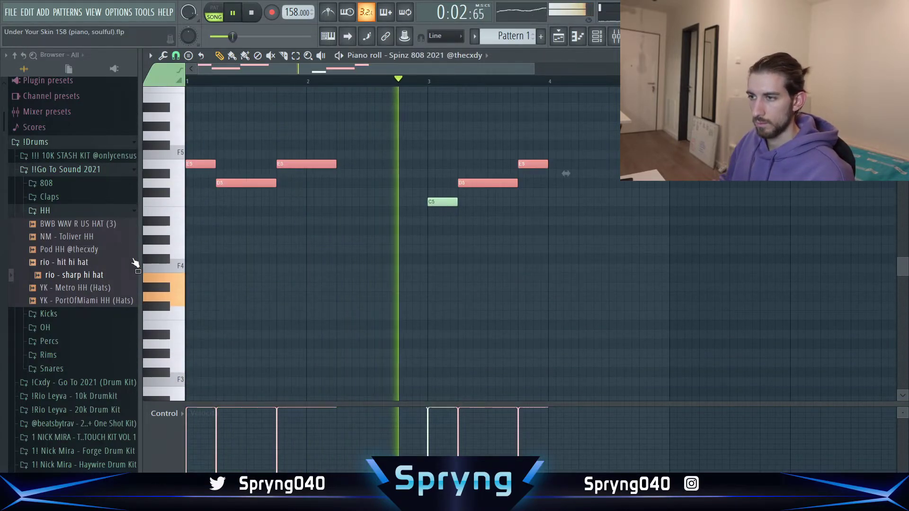
Step: Review the 808 channel's sampler and miscellaneous settings, including its cut group
{"action": "key", "text": "ctrl+d"}
{"action": "left_click", "coordinate": [595, 37]}
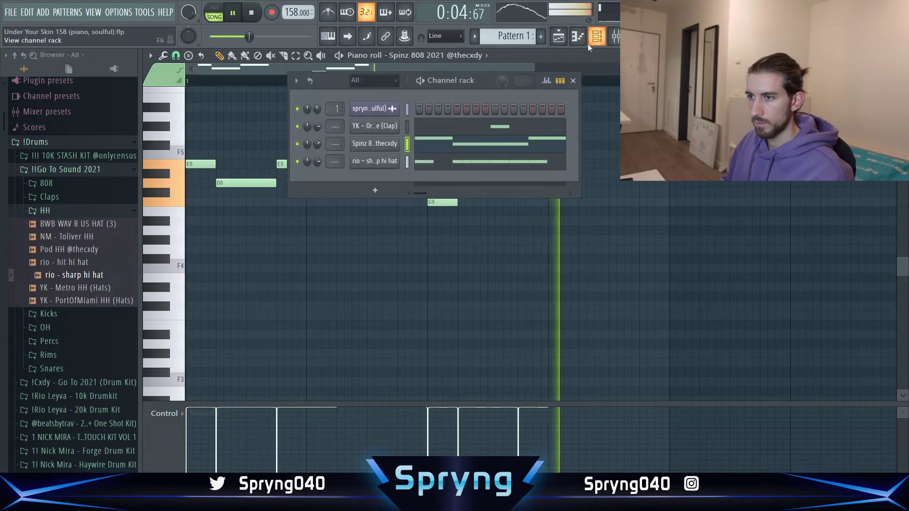
{"action": "left_click", "coordinate": [382, 162]}
{"action": "left_click", "coordinate": [490, 115]}
{"action": "left_click", "coordinate": [374, 137]}
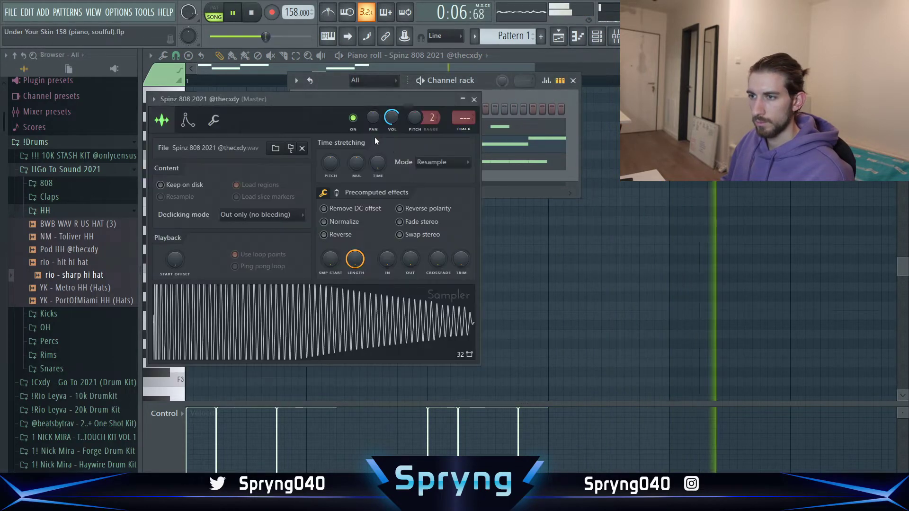
{"action": "left_click", "coordinate": [213, 120]}
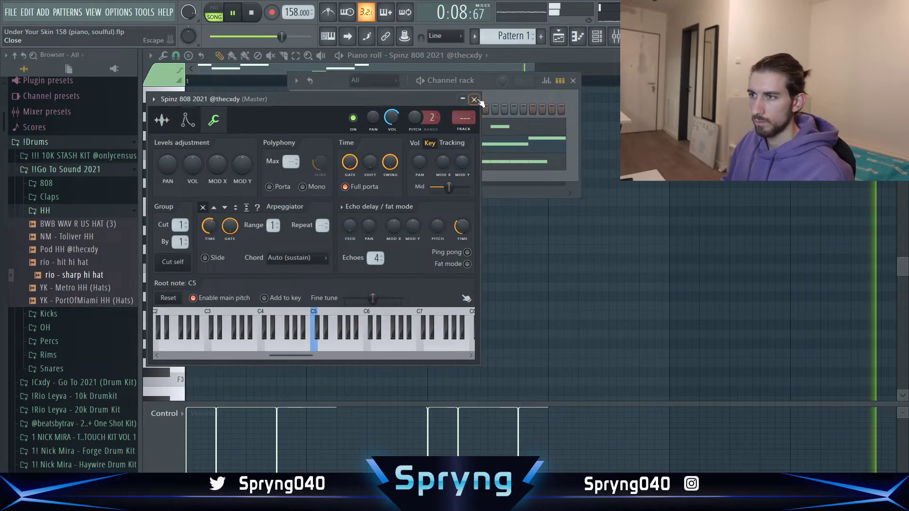
{"action": "left_click", "coordinate": [473, 99]}
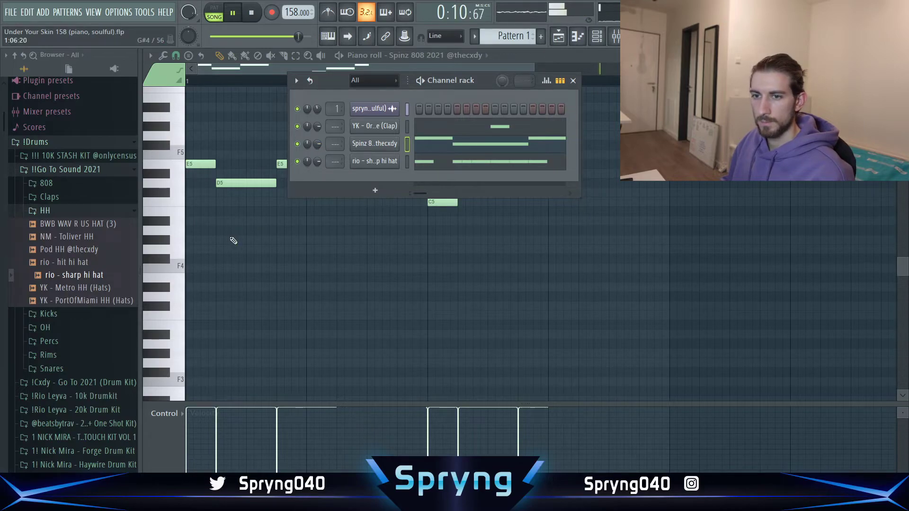
{"action": "key", "text": "F6"}
Step: Extend the 808's E5 notes legato to fill the gaps up to bar 5, and place another E5 note at step 11 of bar 4
{"action": "left_click", "coordinate": [672, 164]}
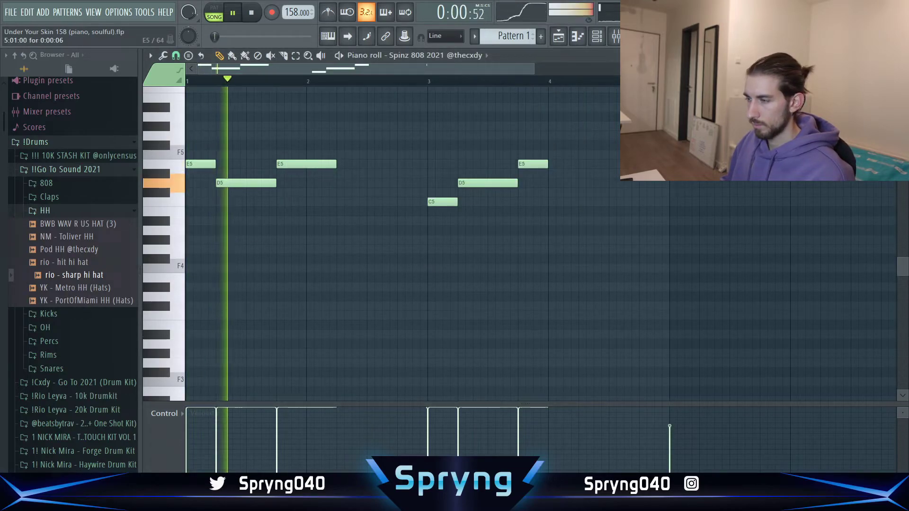
{"action": "key", "text": "ctrl+l"}
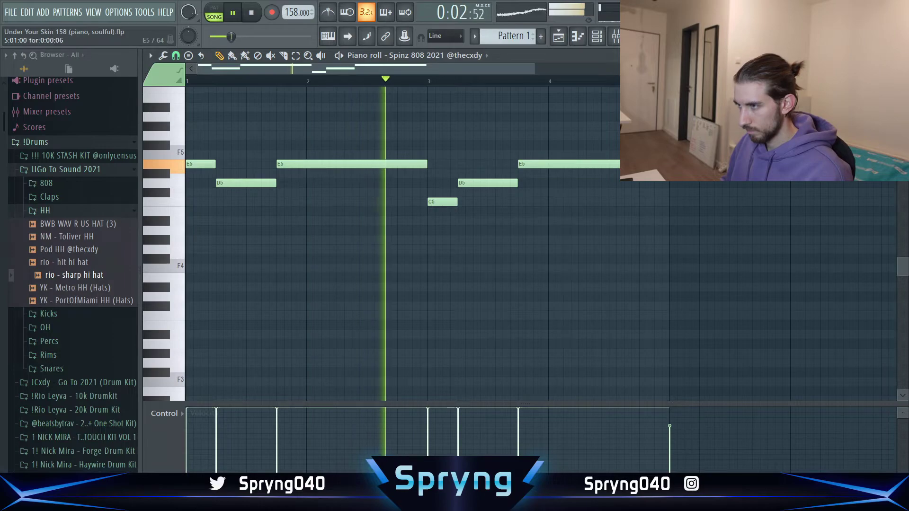
{"action": "left_click_drag", "start_coordinate": [667, 164], "coordinate": [623, 163]}
{"action": "left_click", "coordinate": [634, 164]}
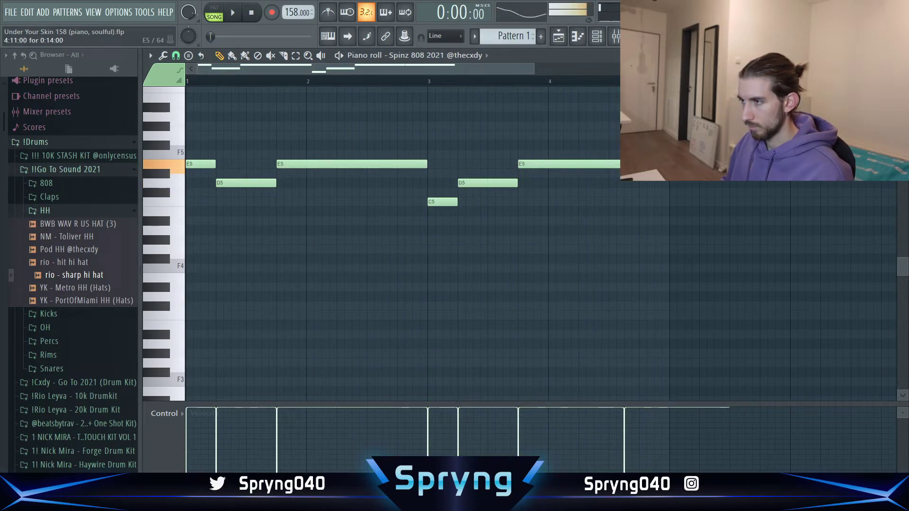
Step: Load the NM - Buckshot Rim sample from the Rims folder as a new channel
{"action": "left_click", "coordinate": [48, 355]}
{"action": "left_click", "coordinate": [86, 305]}
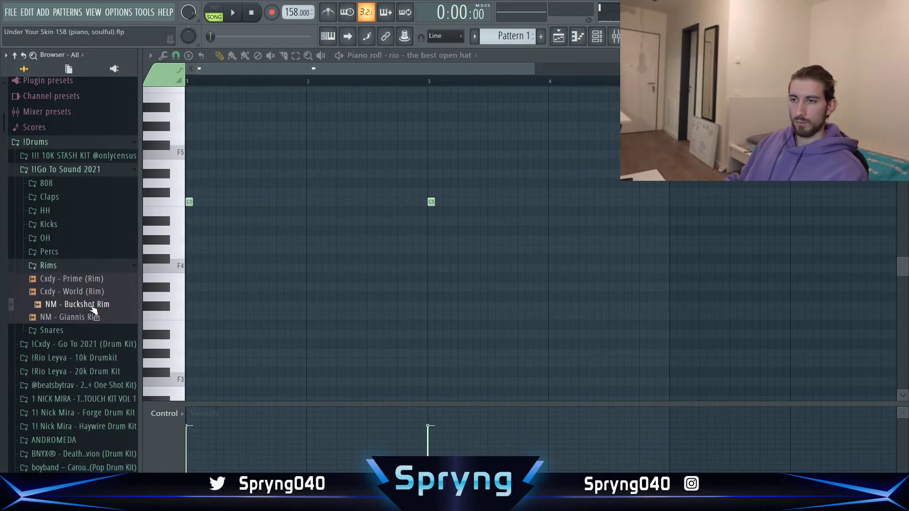
{"action": "left_click_drag", "start_coordinate": [90, 305], "coordinate": [587, 52]}
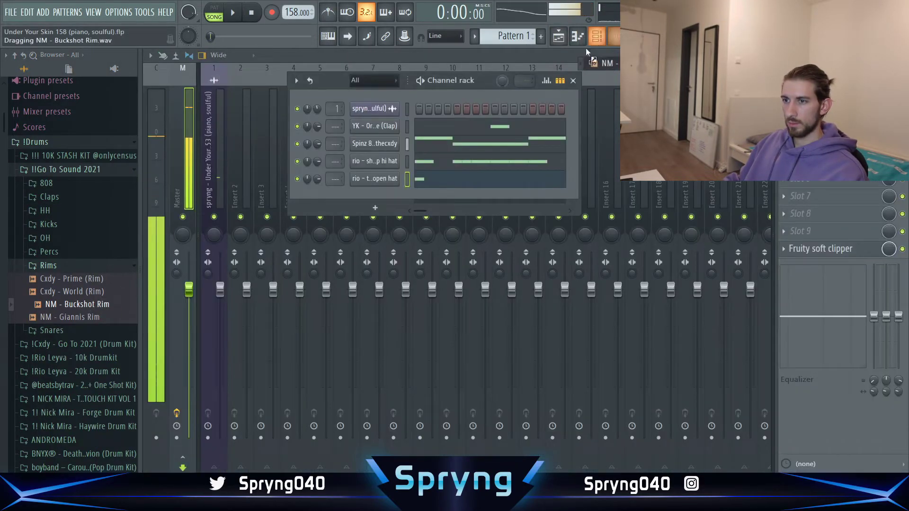
{"action": "left_click_drag", "start_coordinate": [366, 190], "coordinate": [379, 204]}
{"action": "key", "text": "space"}
Step: Program the Buckshot Rim with two-step C5 notes at step 7 of bars 2 and 4
{"action": "left_click", "coordinate": [439, 195]}
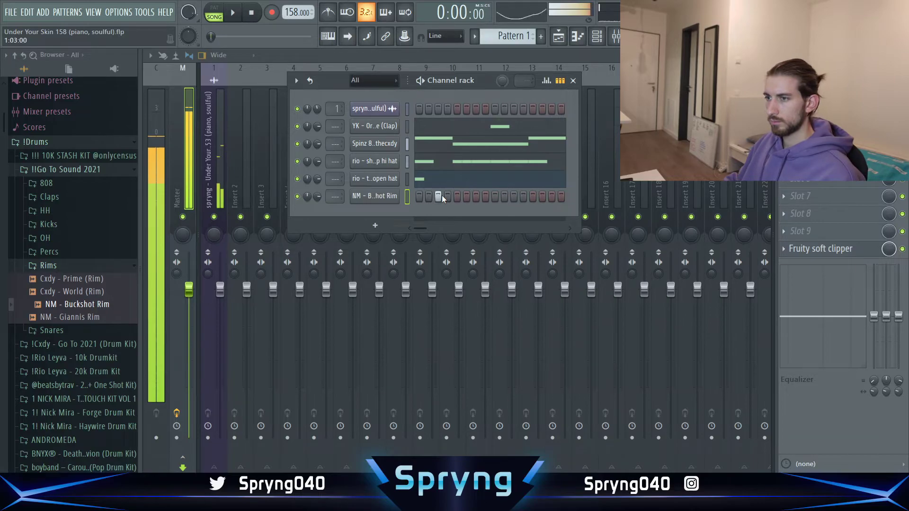
{"action": "left_click_drag", "start_coordinate": [317, 196], "coordinate": [317, 199]}
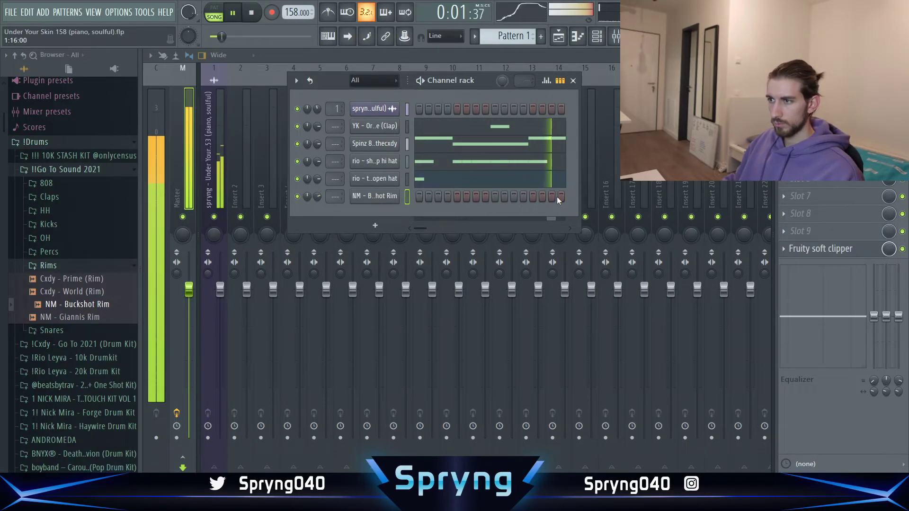
{"action": "right_click", "coordinate": [383, 195]}
{"action": "left_click", "coordinate": [416, 195]}
{"action": "key", "text": "space"}
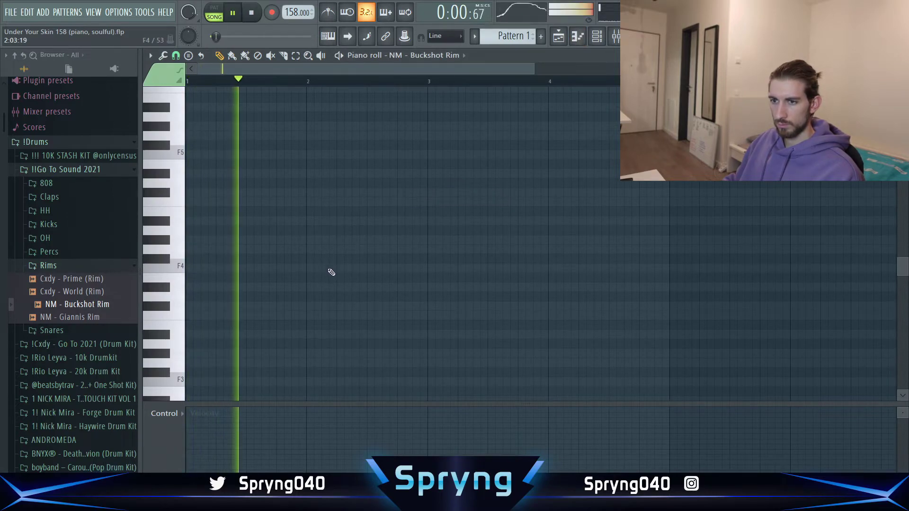
{"action": "left_click", "coordinate": [349, 213]}
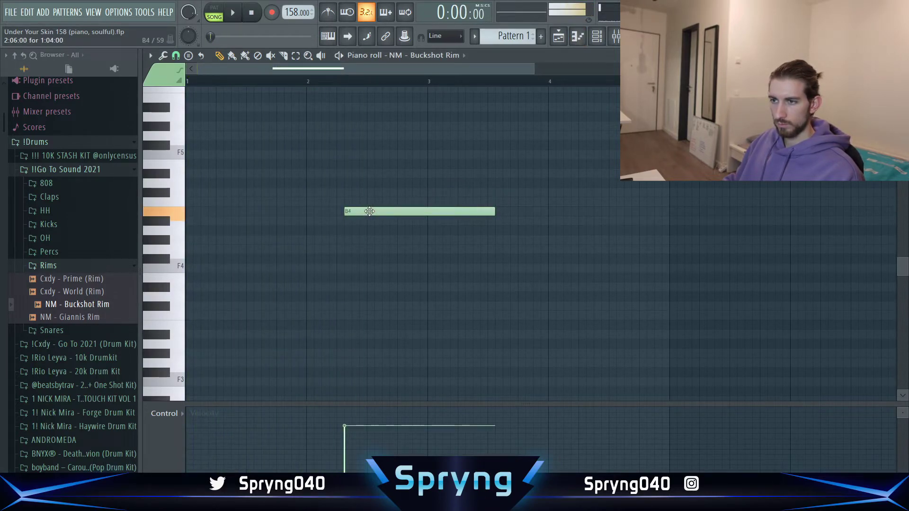
{"action": "left_click_drag", "start_coordinate": [494, 201], "coordinate": [367, 202]}
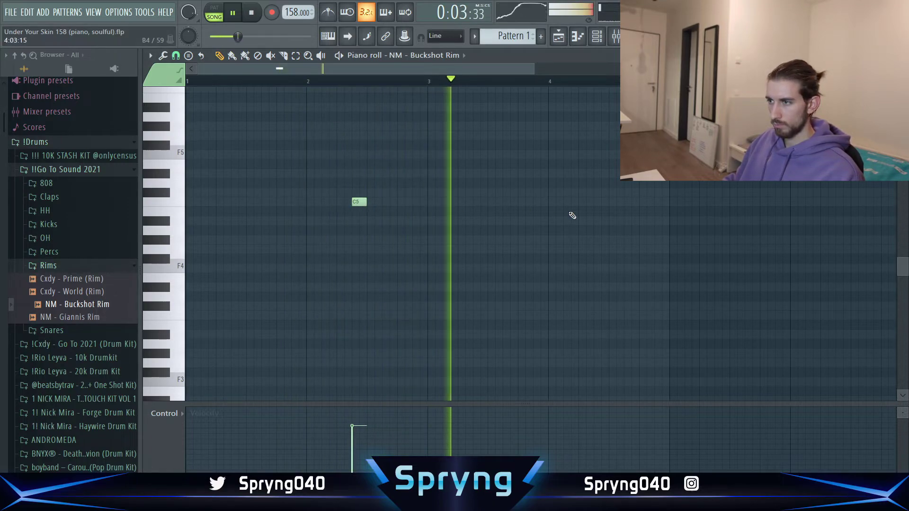
{"action": "left_click", "coordinate": [600, 203]}
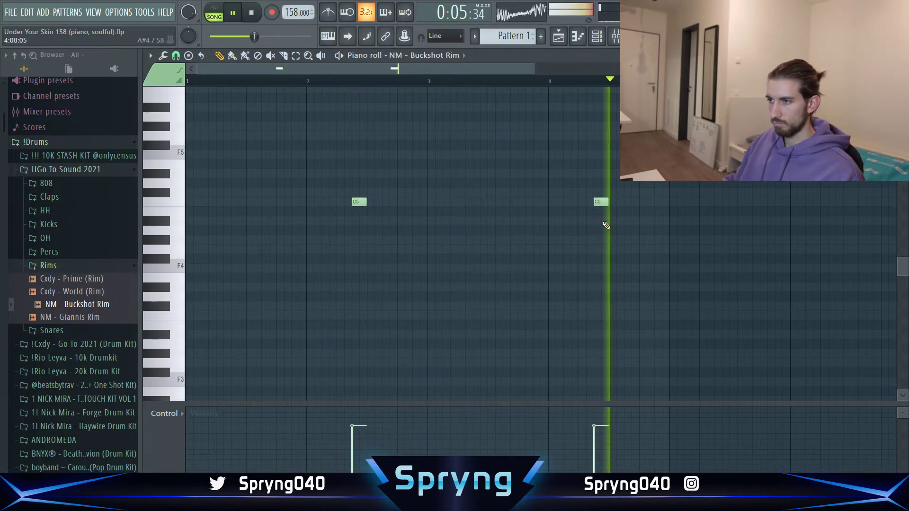
Step: Duplicate the four-bar rim pattern into bars 5 to 8
{"action": "key", "text": "ctrl+a"}
{"action": "key", "text": "ctrl+b"}
{"action": "key", "text": "ctrl+d"}
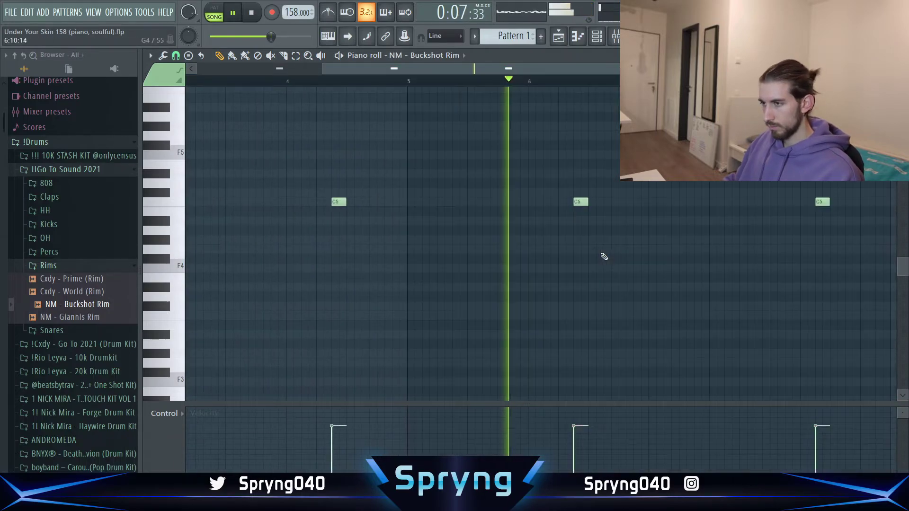
{"action": "key", "text": "Escape"}
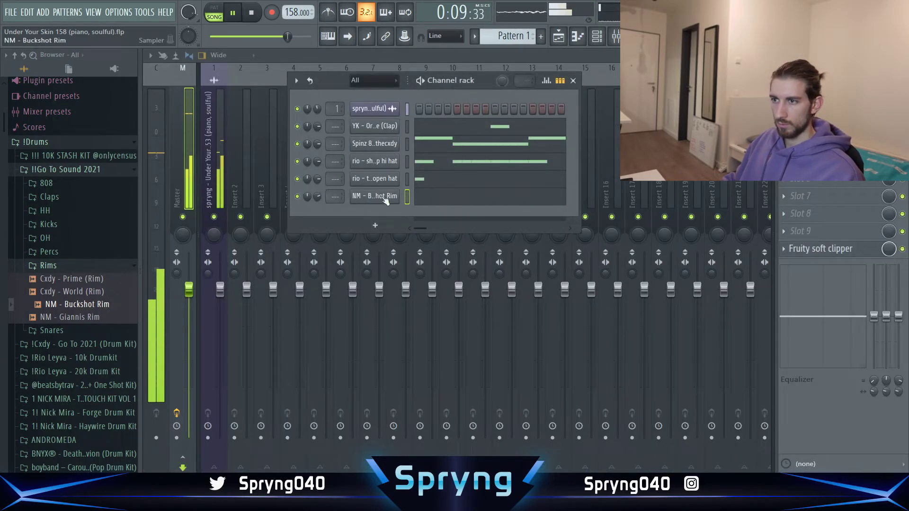
Step: Duplicate the four-bar rio - sharp hi hat pattern into bars 5 to 8
{"action": "right_click", "coordinate": [407, 144]}
{"action": "left_click", "coordinate": [424, 143]}
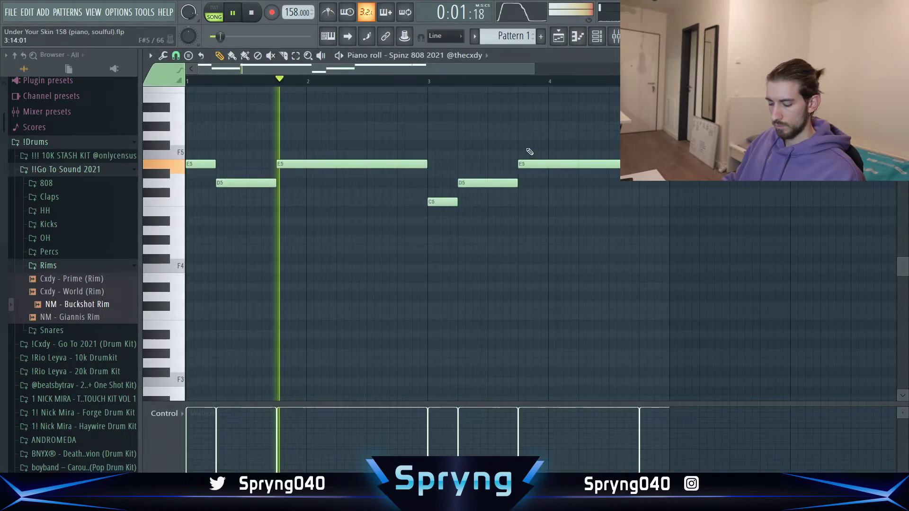
{"action": "left_click", "coordinate": [471, 55]}
{"action": "left_click", "coordinate": [454, 117]}
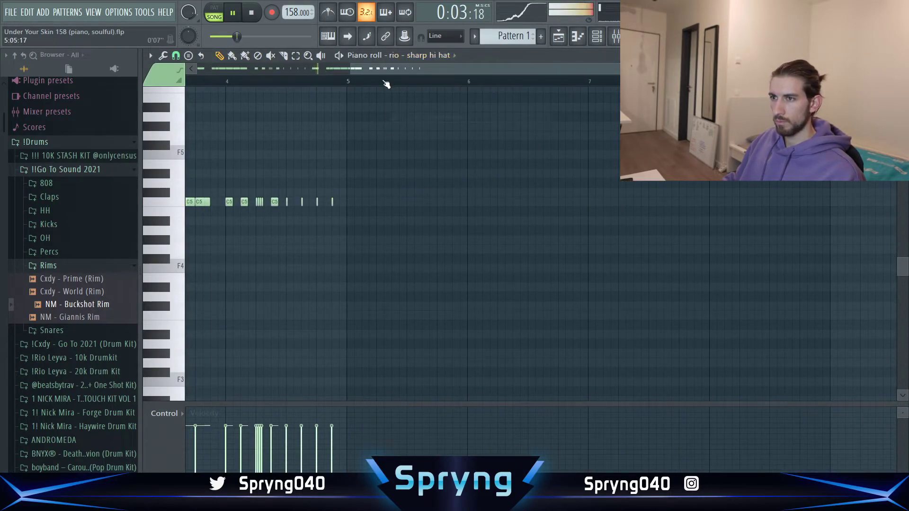
{"action": "left_click_drag", "start_coordinate": [353, 83], "coordinate": [2, 110]}
{"action": "key", "text": "ctrl+b"}
{"action": "key", "text": "ctrl+d"}
Step: Duplicate the four-bar rio - the best open hat pattern into bars 5 to 8
{"action": "left_click", "coordinate": [447, 55]}
{"action": "left_click", "coordinate": [446, 126]}
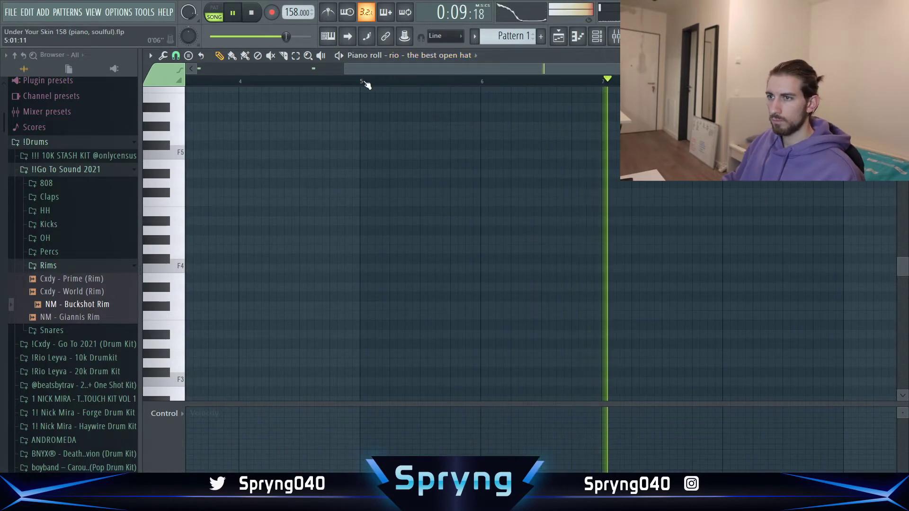
{"action": "key", "text": "ctrl+a"}
{"action": "key", "text": "ctrl+b"}
{"action": "key", "text": "ctrl+d"}
{"action": "key", "text": "F9"}
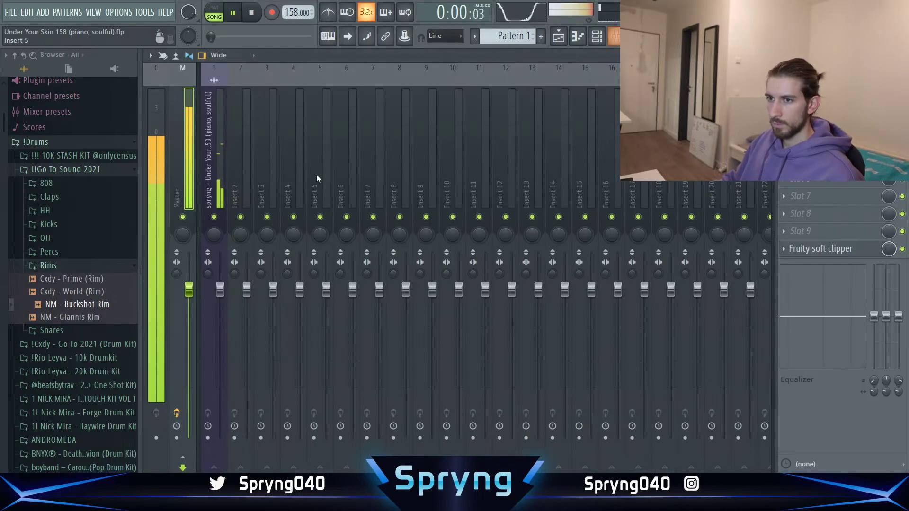
{"action": "left_click", "coordinate": [598, 45]}
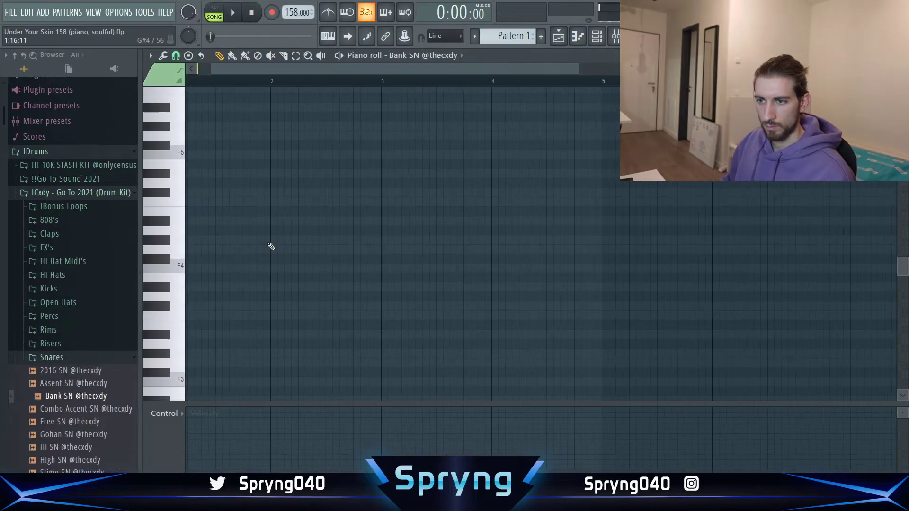
{"action": "right_click", "coordinate": [277, 202]}
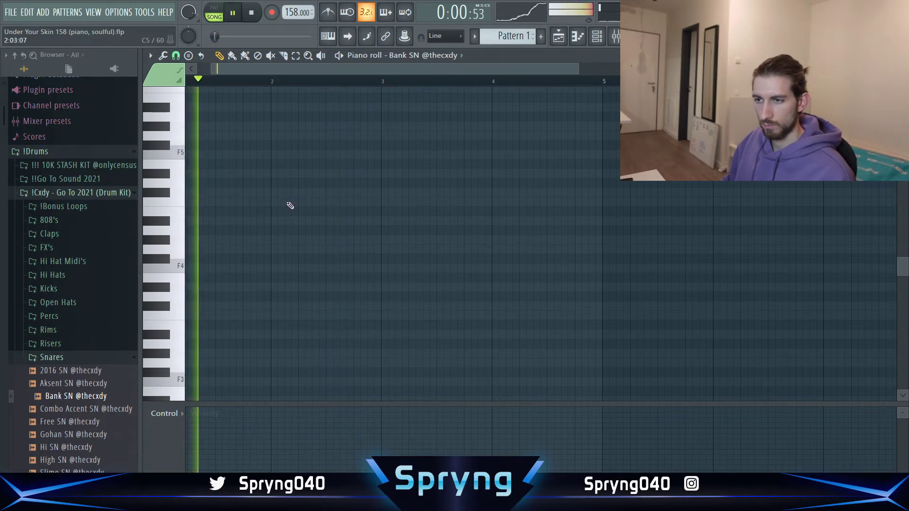
{"action": "left_click", "coordinate": [289, 202]}
{"action": "right_click", "coordinate": [291, 205]}
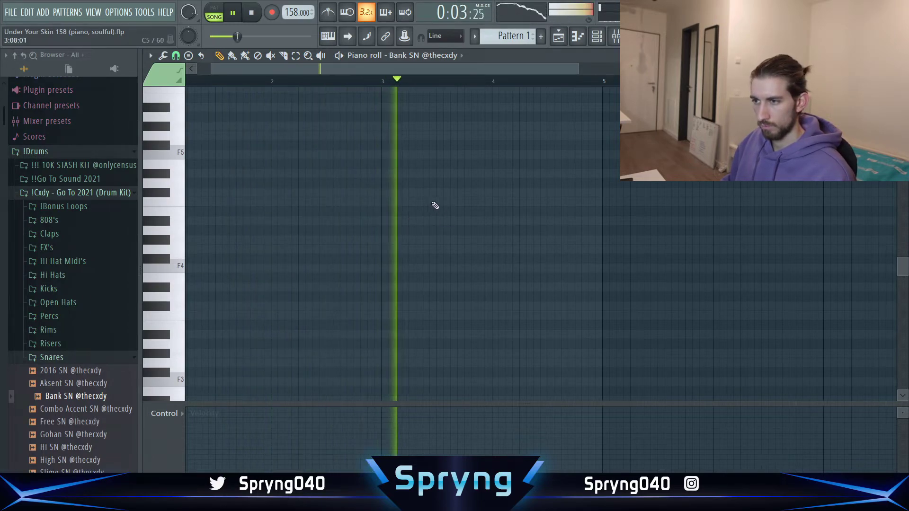
{"action": "left_click", "coordinate": [498, 202]}
{"action": "left_click", "coordinate": [525, 202]}
{"action": "right_click", "coordinate": [526, 202]}
{"action": "key", "text": "space"}
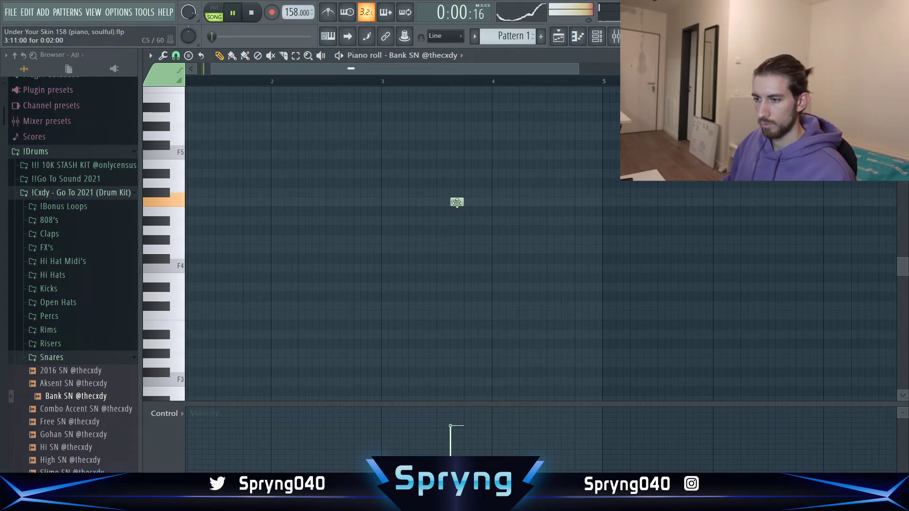
Step: Add a C5 snare note at step 15 of bar 3 and delete the one at step 11
{"action": "left_click", "coordinate": [484, 202]}
{"action": "key", "text": "ctrl+a"}
{"action": "left_click_drag", "start_coordinate": [464, 189], "coordinate": [456, 223]}
{"action": "scroll", "coordinate": [476, 202], "scroll_direction": "down", "scroll_amount": 3}
{"action": "key", "text": "ctrl+d"}
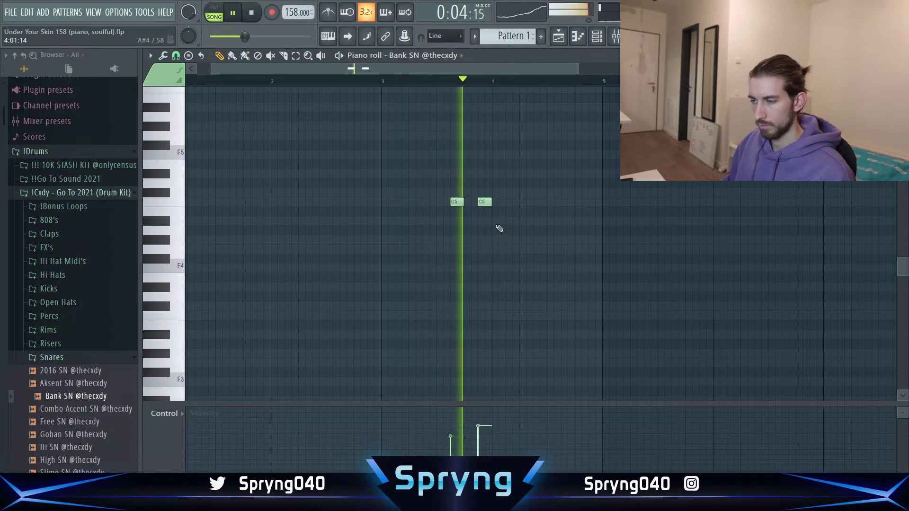
{"action": "right_click", "coordinate": [454, 203]}
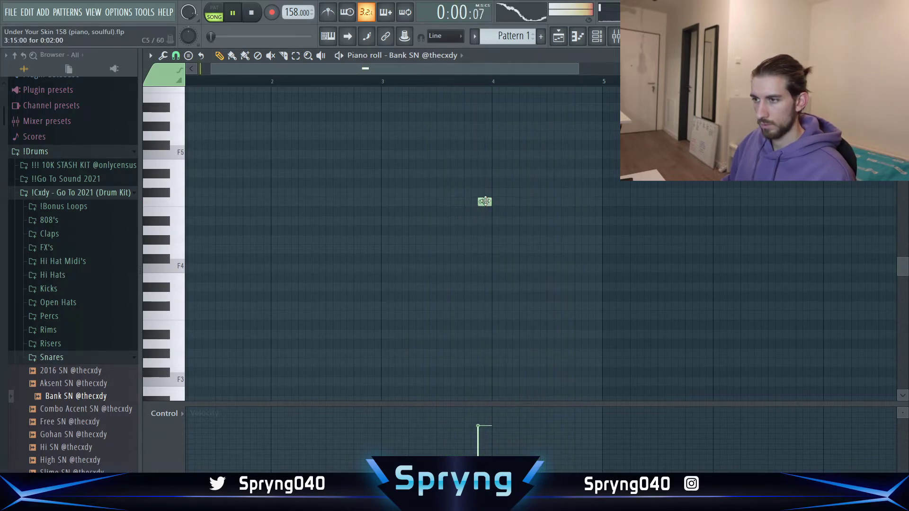
Step: Shorten the snare note to one step and place a quieter C5 copy at step 3 of bar 4
{"action": "left_click_drag", "start_coordinate": [500, 205], "coordinate": [508, 201]}
{"action": "scroll", "coordinate": [508, 201], "scroll_direction": "down", "scroll_amount": 3}
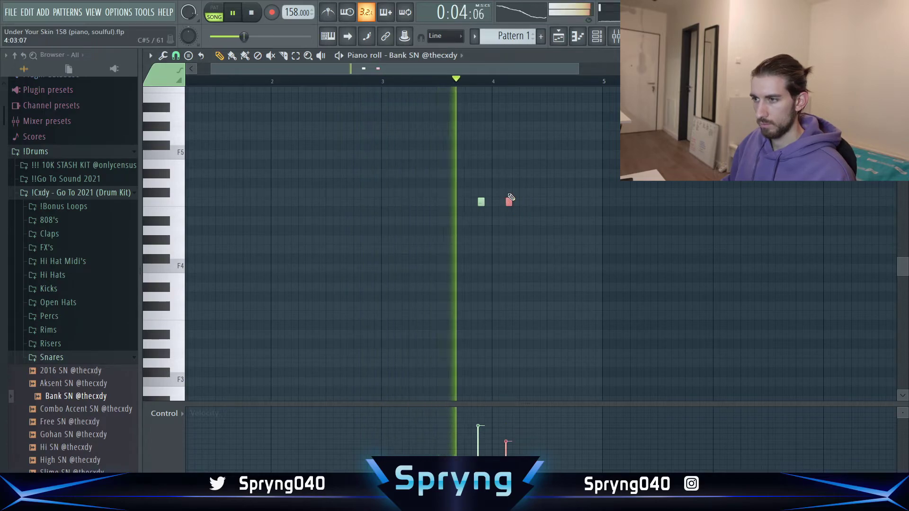
{"action": "key", "text": "ctrl+d"}
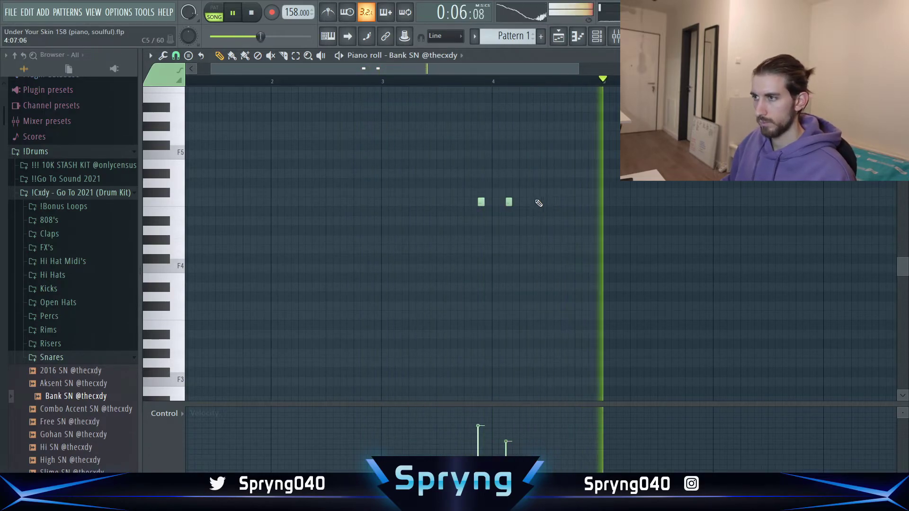
Step: Duplicate the snare pattern into bars 5 to 8 and lower the velocity of the first note in each pair
{"action": "left_click_drag", "start_coordinate": [608, 81], "coordinate": [2, 67]}
{"action": "key", "text": "ctrl+b"}
{"action": "key", "text": "ctrl+d"}
{"action": "scroll", "coordinate": [698, 212], "scroll_direction": "down", "scroll_amount": 2}
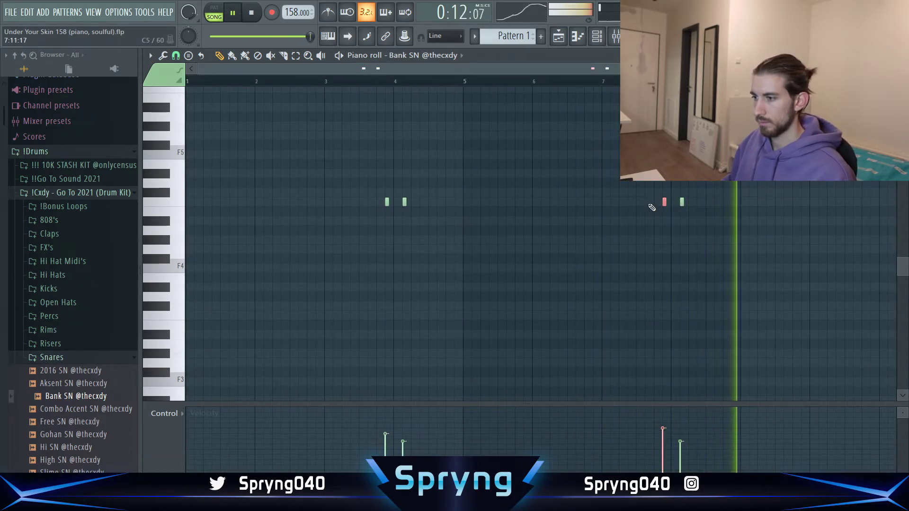
{"action": "middle_click", "coordinate": [94, 388]}
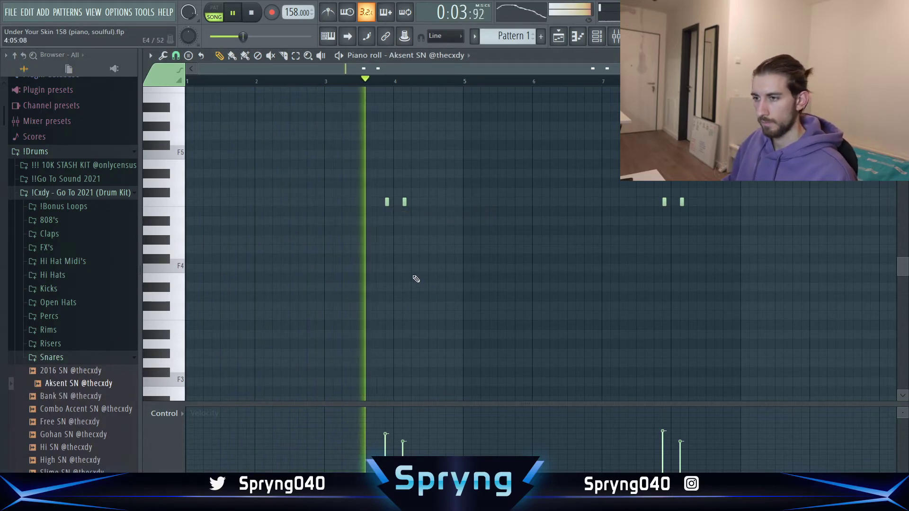
{"action": "left_click_drag", "start_coordinate": [696, 232], "coordinate": [213, 176]}
{"action": "scroll", "coordinate": [318, 175], "scroll_direction": "up", "scroll_amount": 3}
{"action": "key", "text": "ctrl+d"}
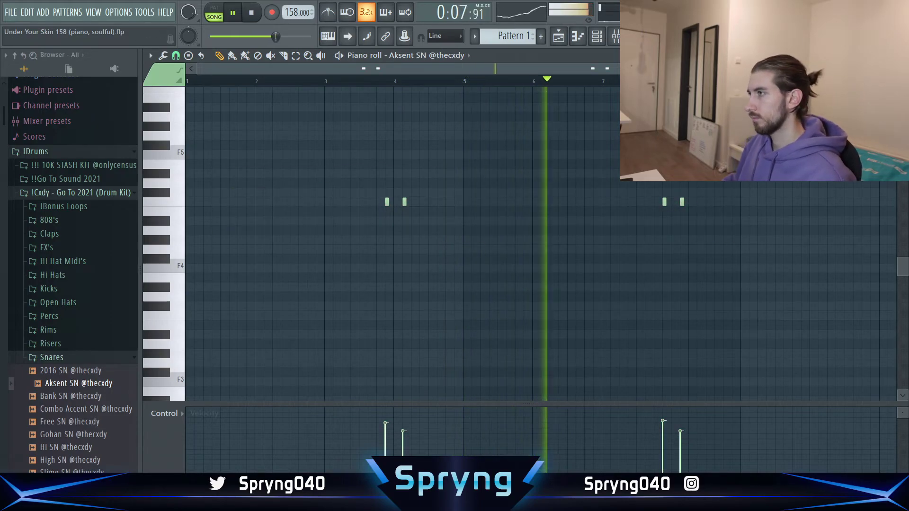
{"action": "key", "text": "Escape"}
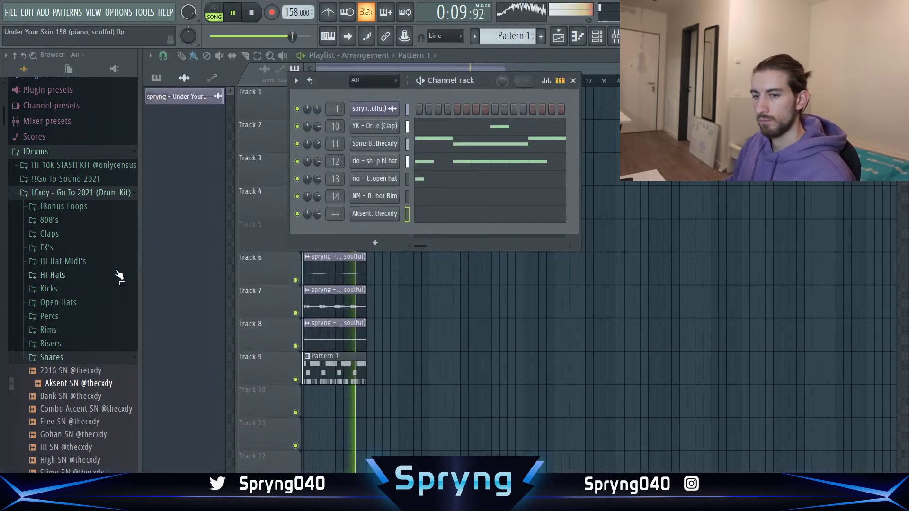
{"action": "left_click", "coordinate": [49, 316]}
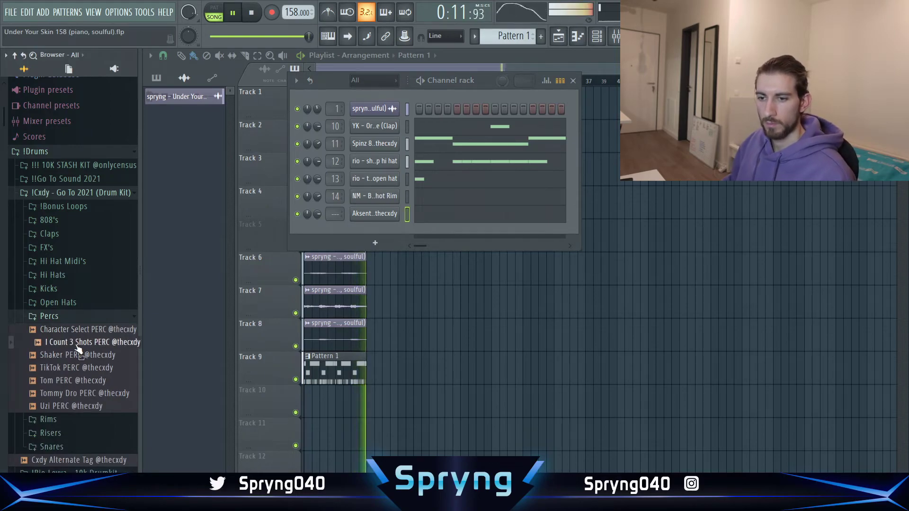
{"action": "left_click_drag", "start_coordinate": [80, 345], "coordinate": [377, 235]}
{"action": "right_click", "coordinate": [397, 226]}
{"action": "left_click", "coordinate": [432, 230]}
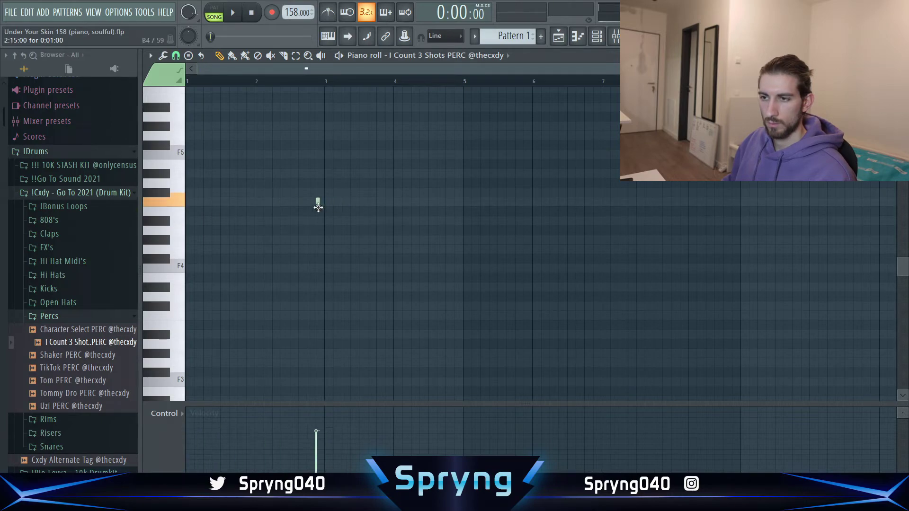
Step: Move the percussion hit to C5 on beat 4 of bar 2 and add a matching one in bar 6
{"action": "left_click_drag", "start_coordinate": [318, 203], "coordinate": [327, 201]}
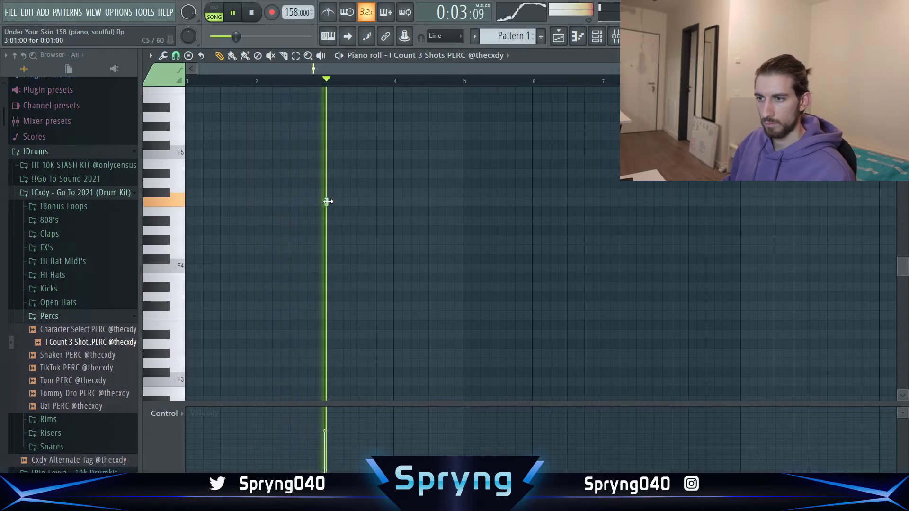
{"action": "right_click", "coordinate": [327, 201]}
{"action": "key", "text": "space"}
{"action": "left_click", "coordinate": [308, 202]}
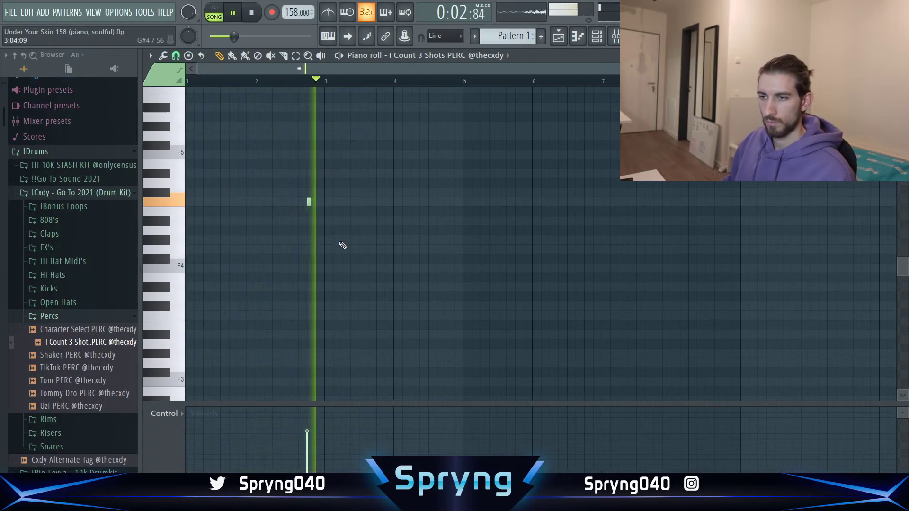
{"action": "left_click", "coordinate": [586, 202]}
{"action": "key", "text": "Escape"}
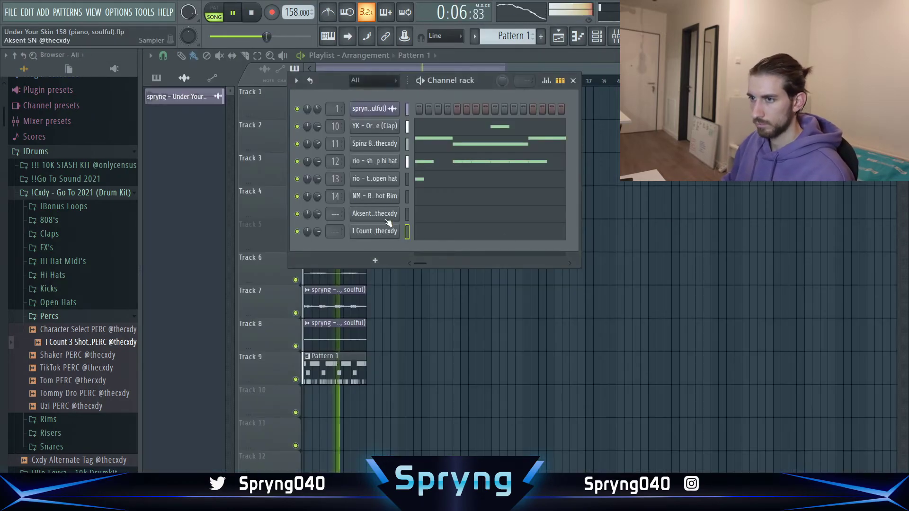
Step: Route the Aksent snare and I Count 3 Shots percussion to mixer inserts 15 and 16, and slightly lower the sharp hi hat's volume
{"action": "left_click", "coordinate": [612, 40]}
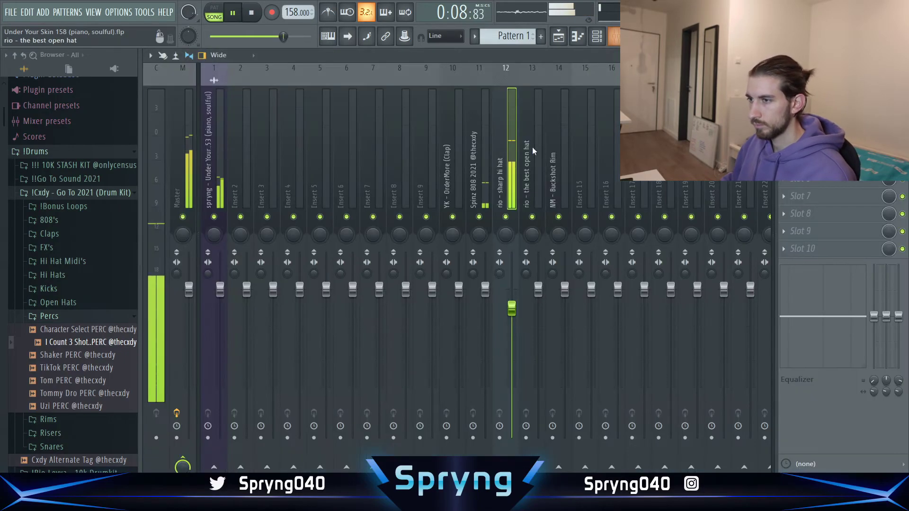
{"action": "left_click", "coordinate": [581, 185]}
{"action": "key", "text": "ctrl+l"}
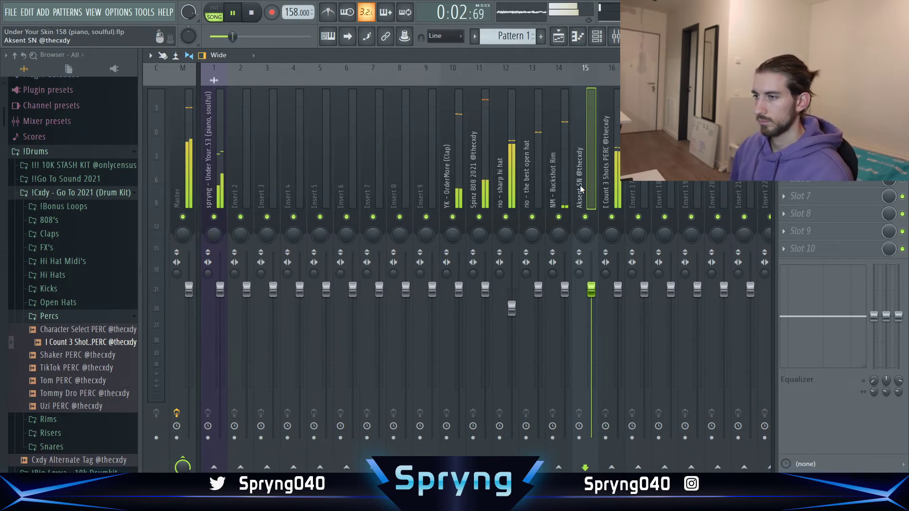
{"action": "left_click_drag", "start_coordinate": [512, 311], "coordinate": [512, 315]}
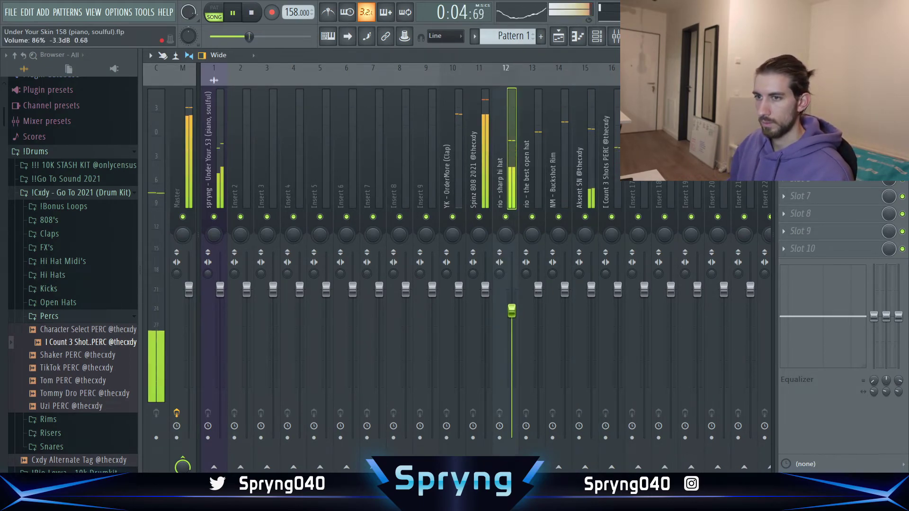
Step: Add Fruity parametric EQ 2 in slot 10 of the piano's insert, using the 20Hz + 18kHz cut preset with band 1's high pass around 221 Hz
{"action": "left_click", "coordinate": [218, 206]}
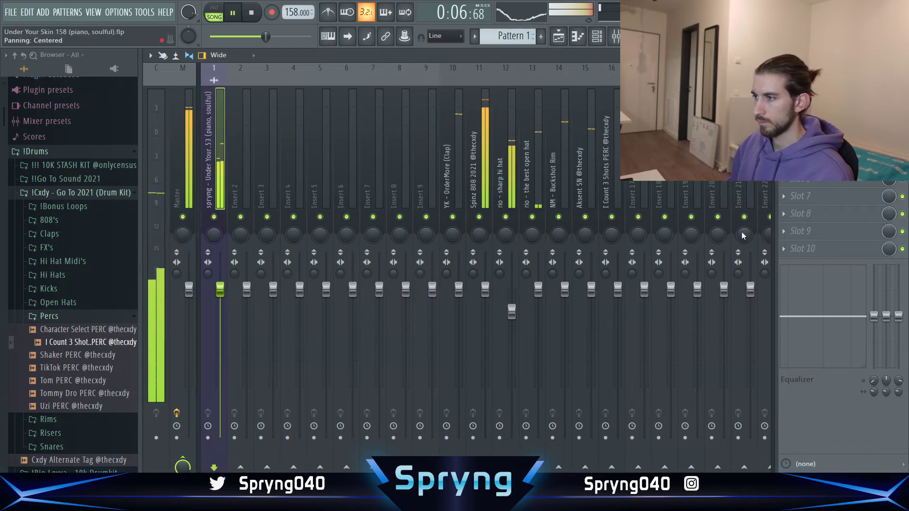
{"action": "left_click", "coordinate": [805, 249]}
{"action": "left_click", "coordinate": [644, 456]}
{"action": "left_click", "coordinate": [564, 175]}
{"action": "left_click", "coordinate": [600, 209]}
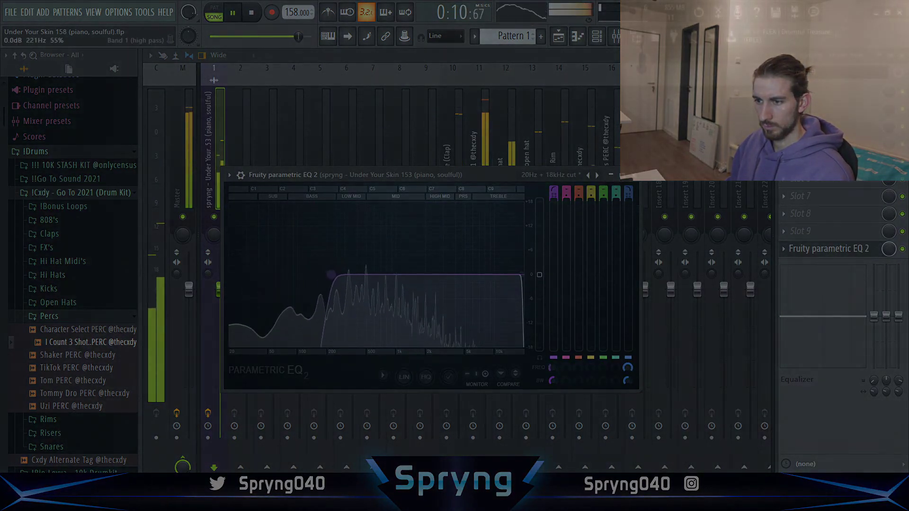